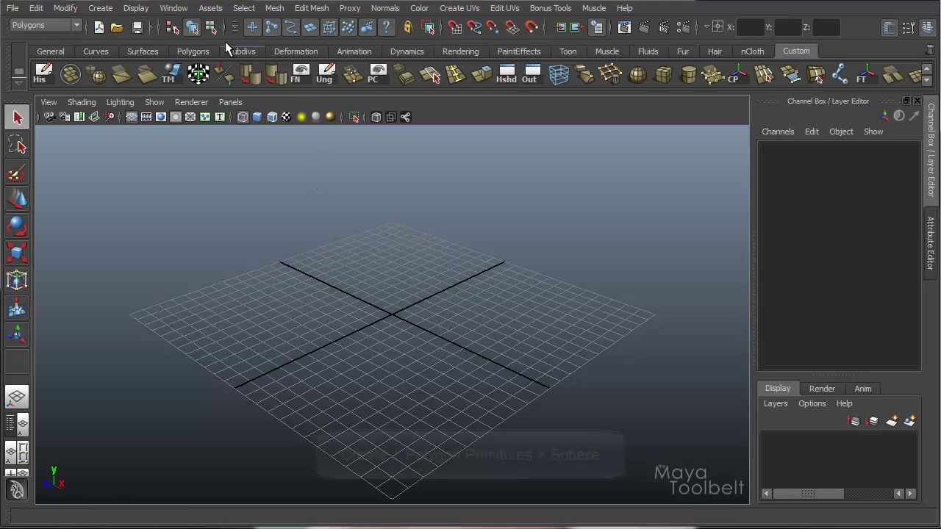
Create a polygon sphere near the centre of the grid and display it smooth shaded
click(112, 10)
mouse_move(205, 42)
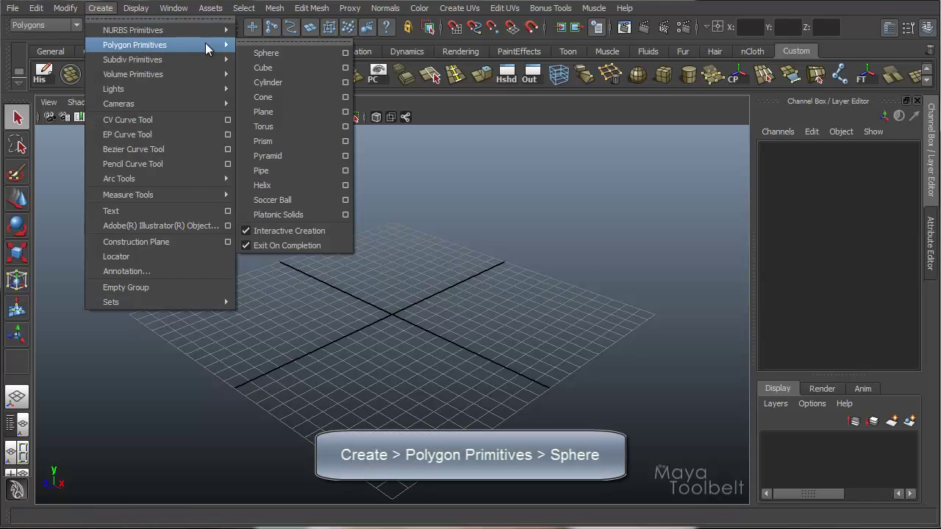
click(275, 51)
drag(378, 320, 438, 364)
key(5)
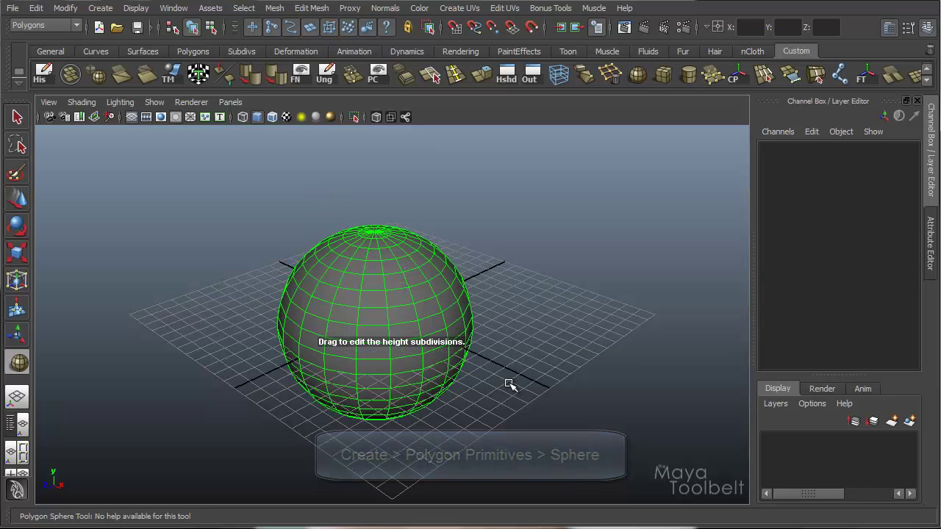
Hide the grid in the perspective view and deselect the sphere
click(130, 117)
mouse_move(475, 225)
mouse_down()
mouse_move(596, 409)
mouse_move(471, 382)
mouse_up()
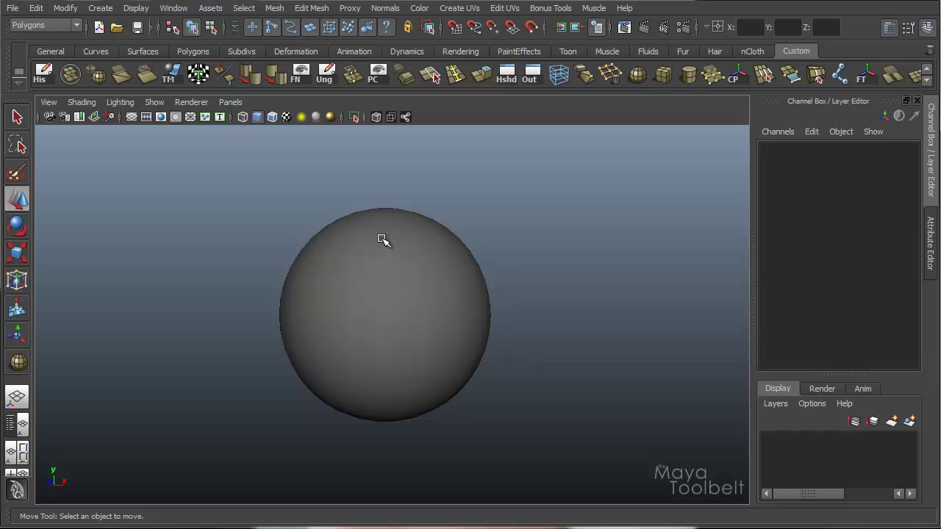
alt+drag(500, 298, 573, 293)
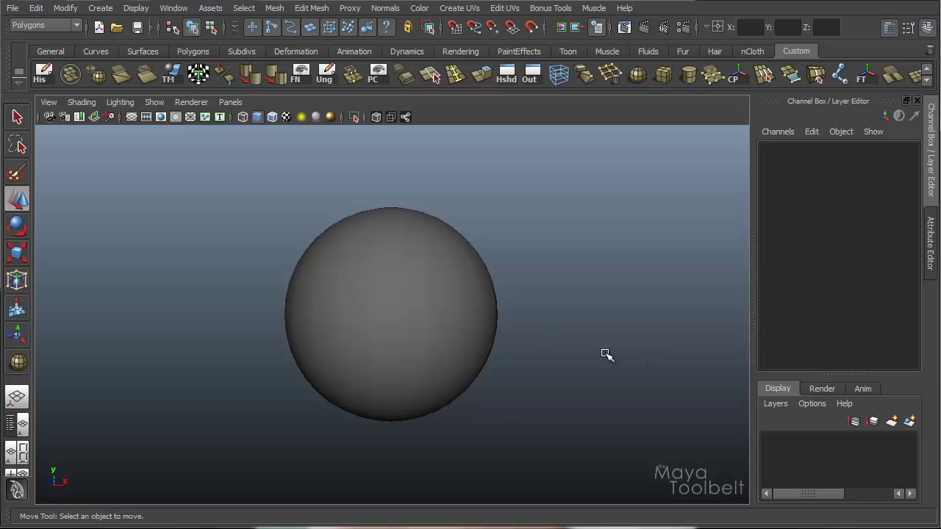
Examine the common material attributes of the sphere's lambert1 material in an enlarged Attribute Editor attribute area
click(447, 329)
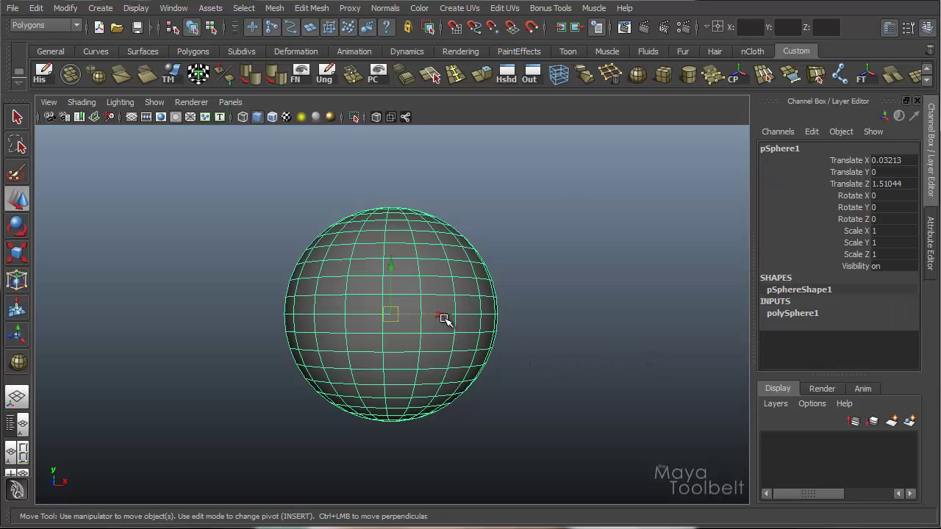
key(ctrl+a)
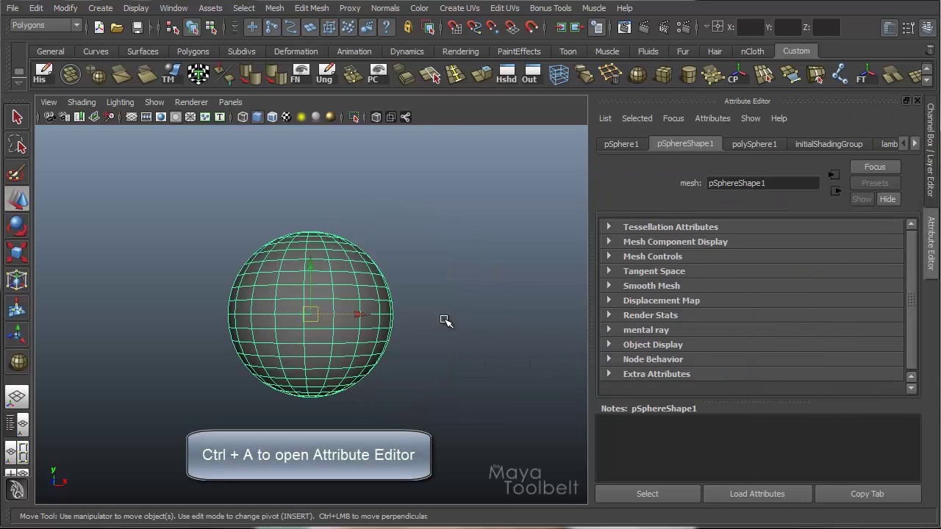
click(915, 144)
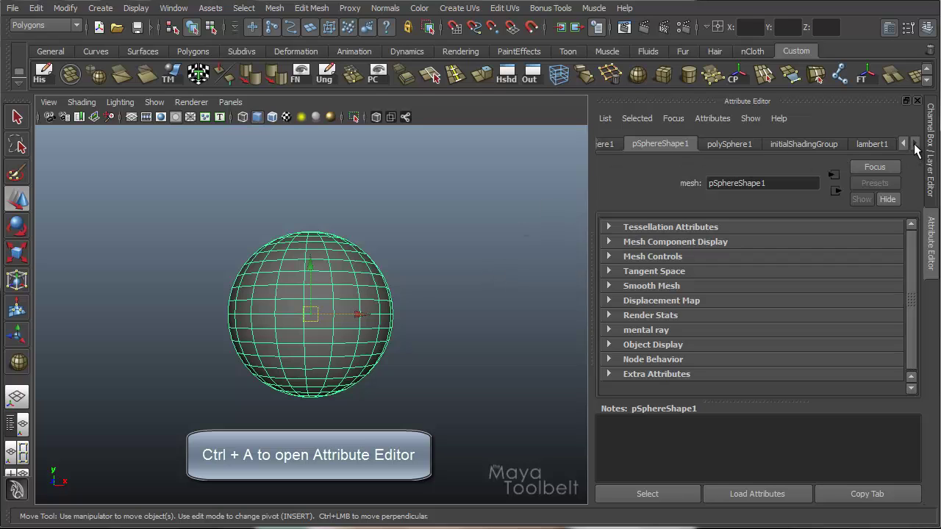
click(873, 143)
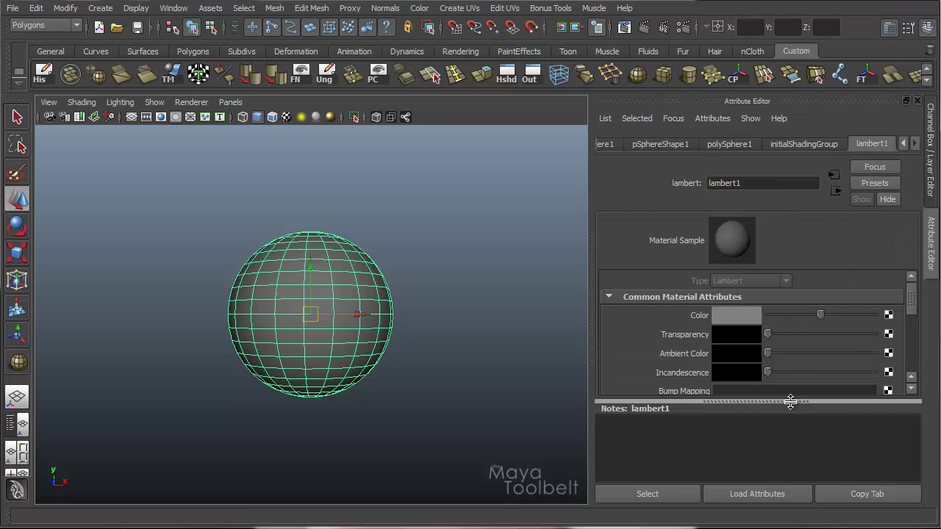
drag(792, 406, 792, 477)
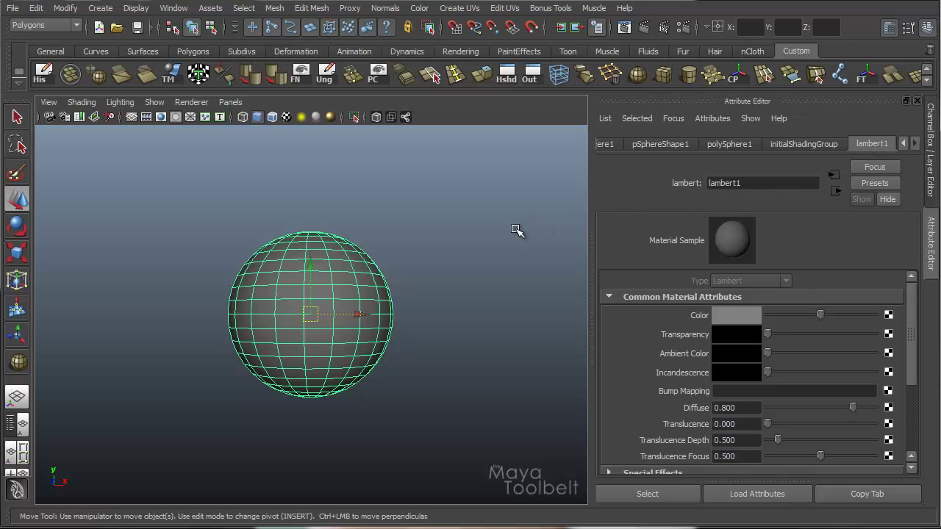
mouse_move(913, 310)
mouse_down()
mouse_move(908, 369)
mouse_move(915, 306)
mouse_move(914, 315)
mouse_up()
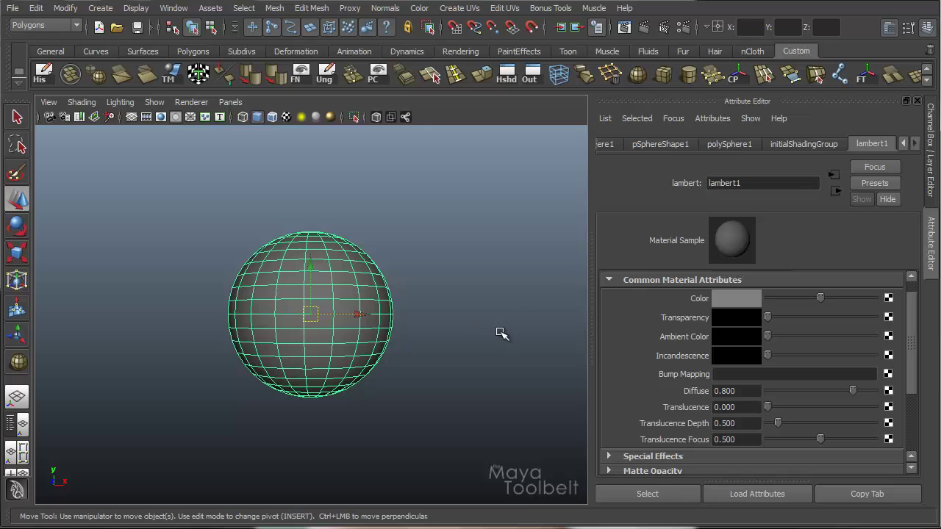
click(413, 331)
click(336, 298)
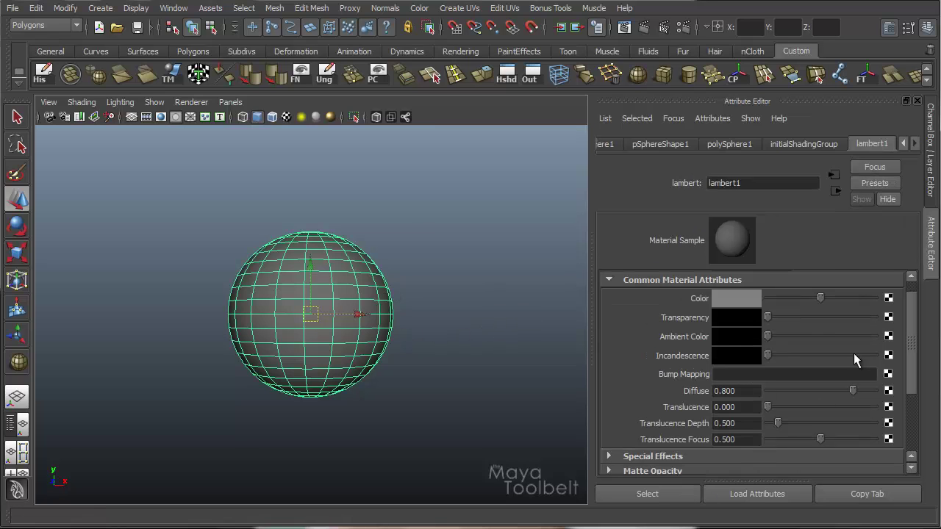
scroll(914, 331, up, 1)
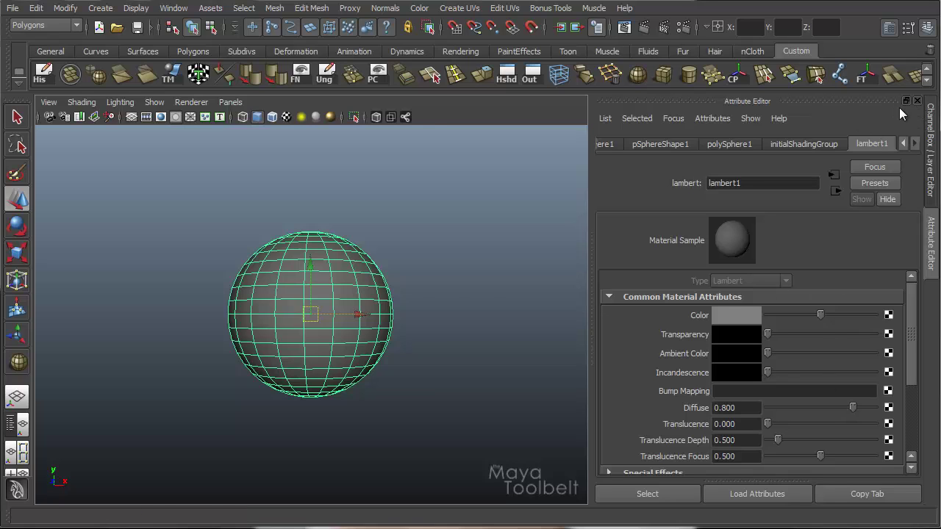
Switch from the Attribute Editor back to the Channel Box and deselect the sphere
key(ctrl+a)
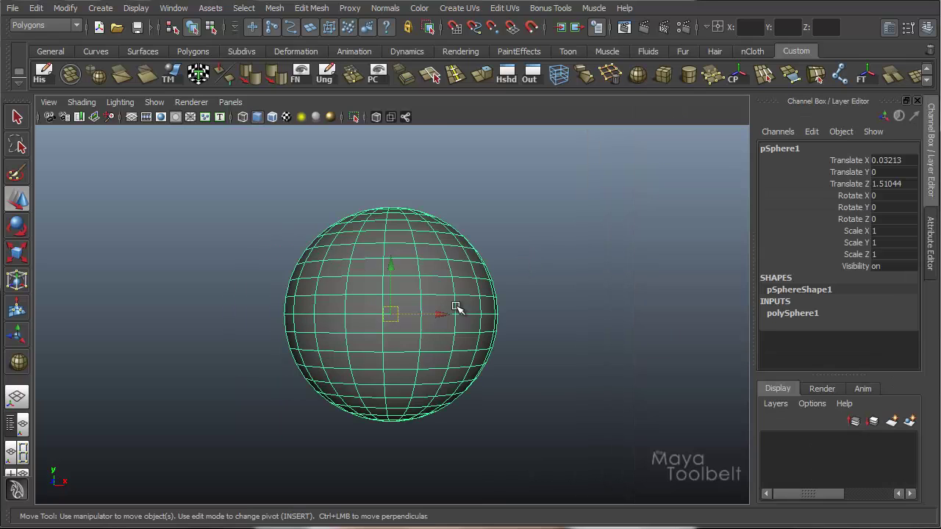
click(544, 263)
alt+drag(544, 263, 559, 270)
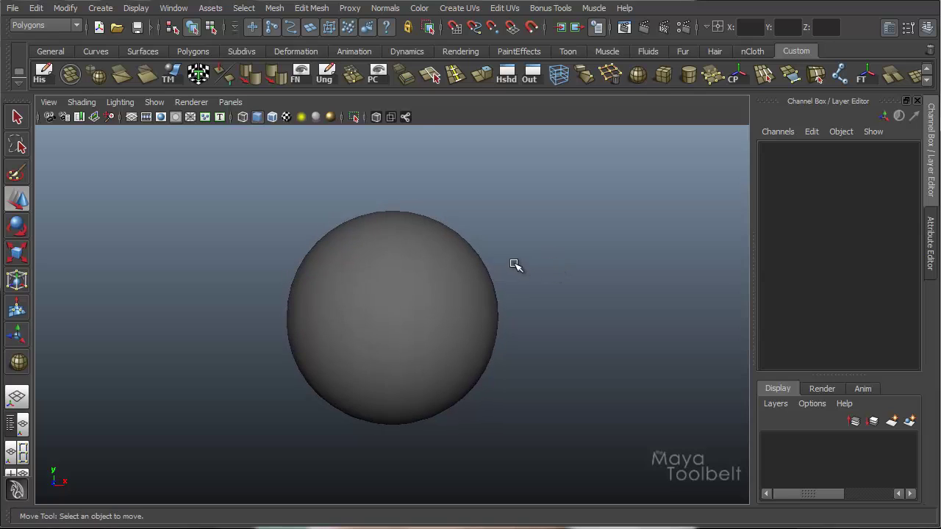
Open the Hypershade and reposition its window so that it is entirely visible
click(172, 8)
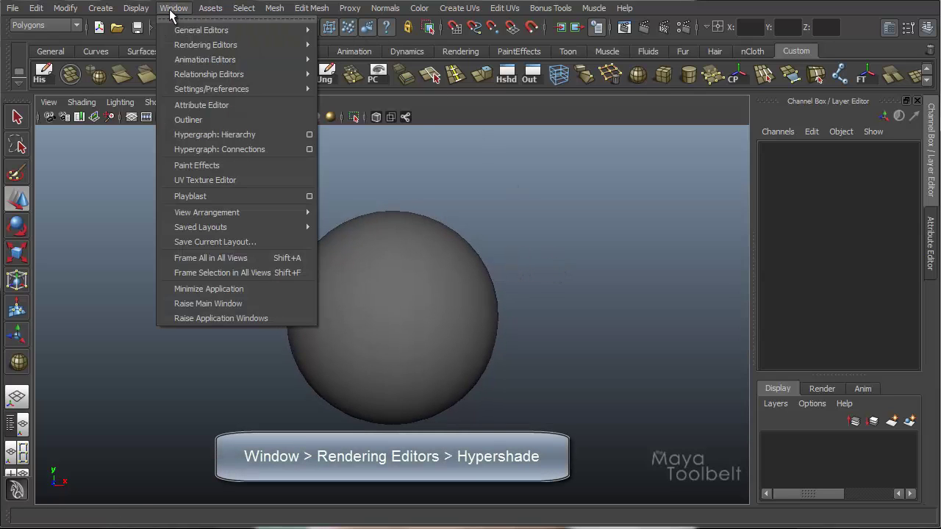
mouse_move(238, 44)
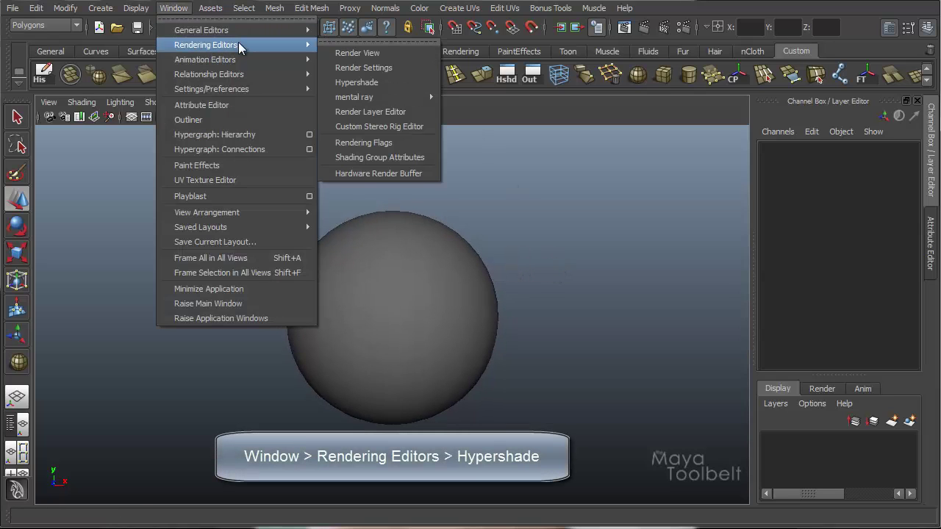
click(368, 83)
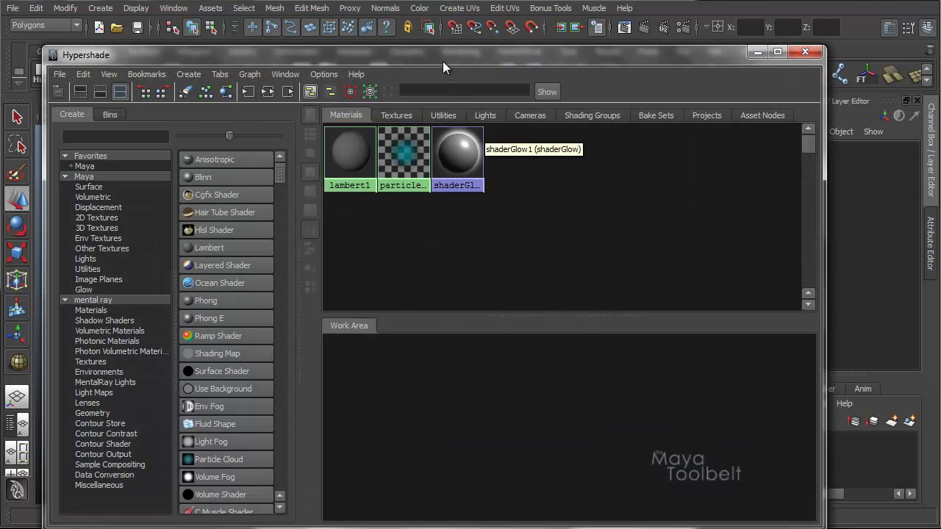
drag(442, 62, 470, 26)
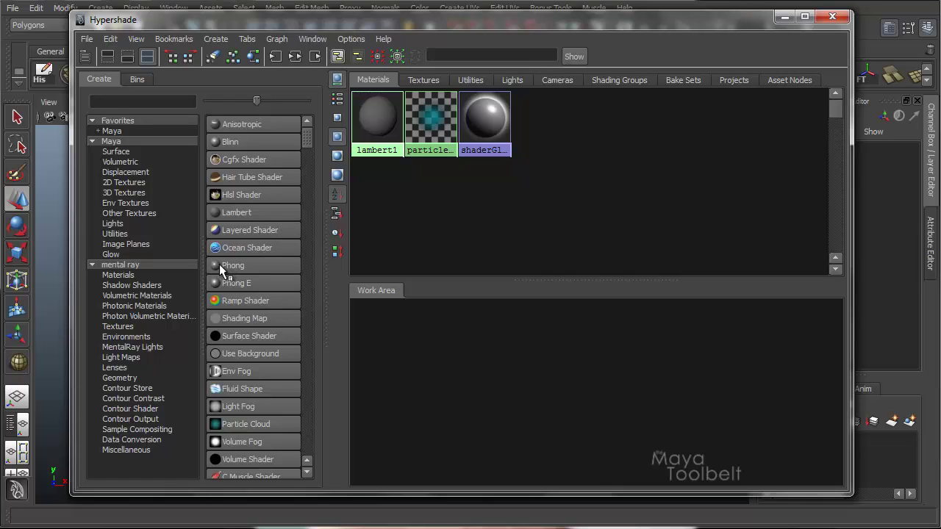
Collapse the mental ray and Favorites node categories and narrow the category list beside the shader list
click(92, 264)
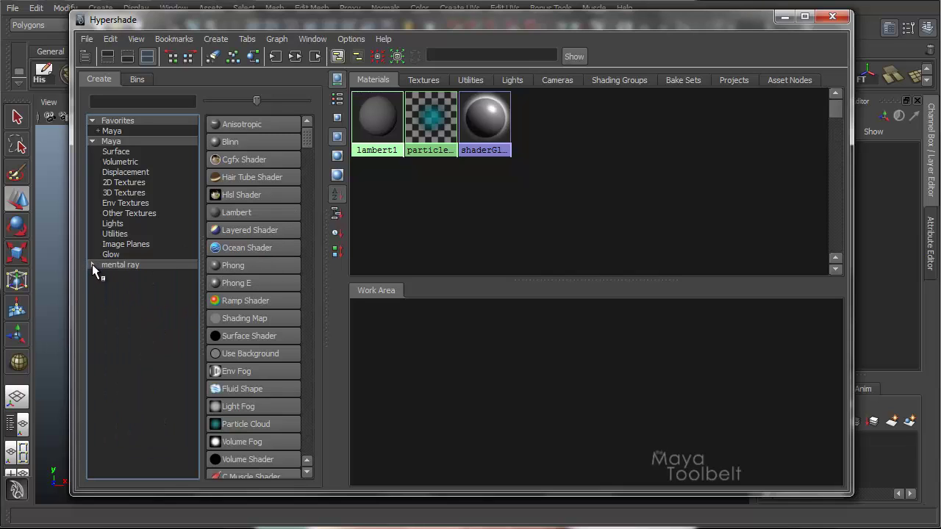
click(92, 120)
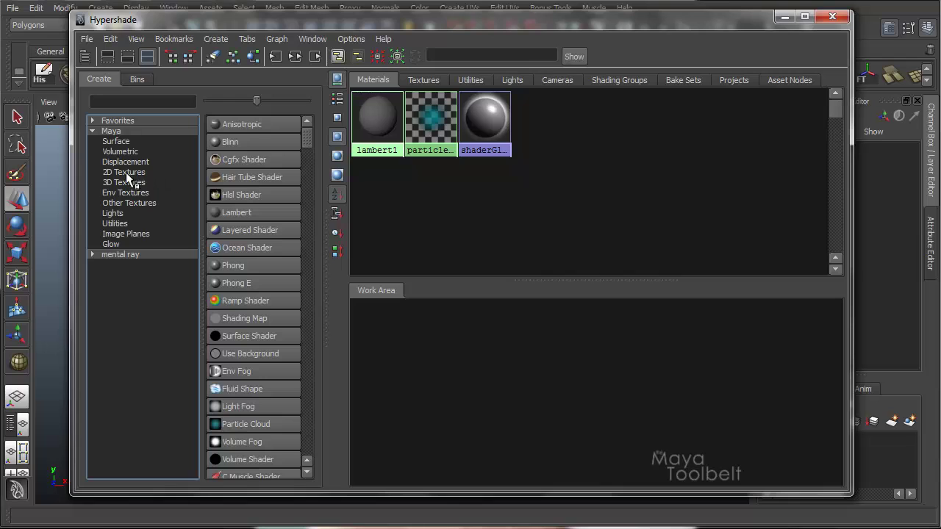
drag(202, 169, 157, 174)
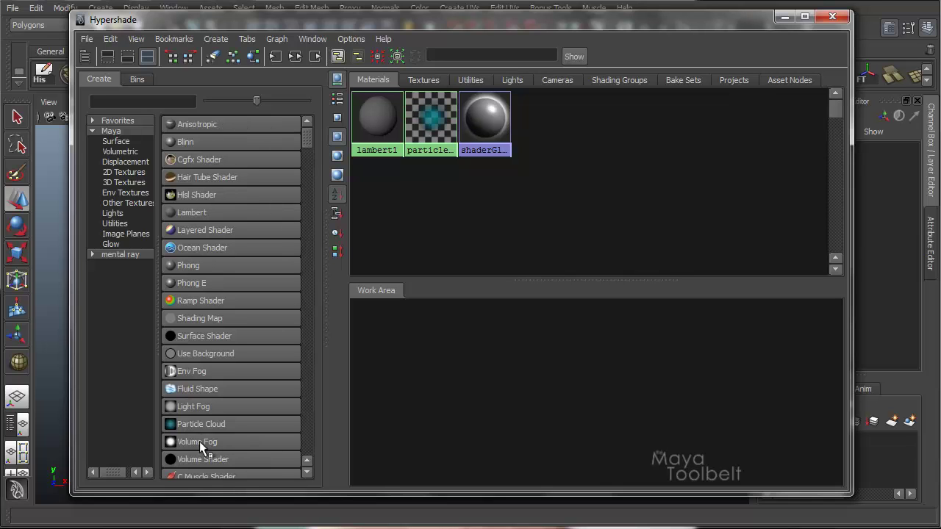
drag(306, 137, 254, 117)
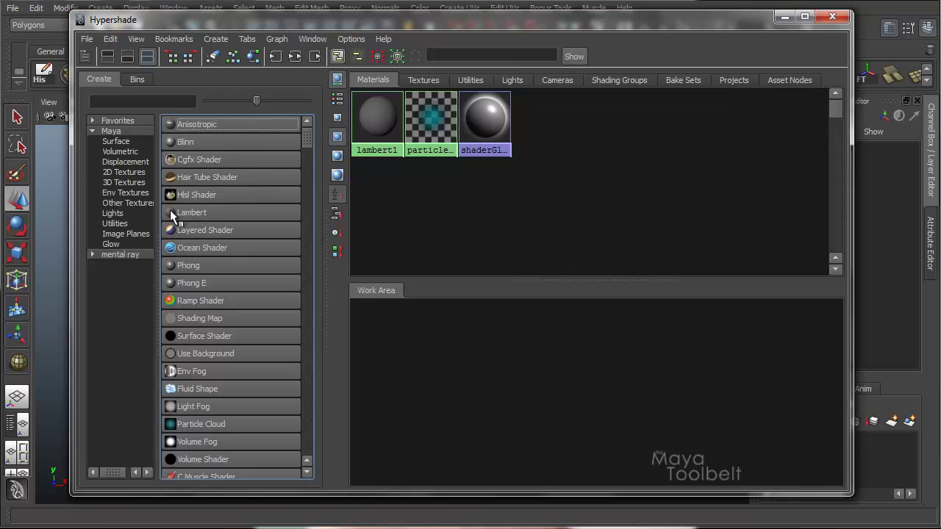
Examine the Hypershade's Asset Nodes, Projects, Bake Sets, Shading Groups, Cameras and Lights categories, and return to Materials
middle_drag(228, 225, 812, 193)
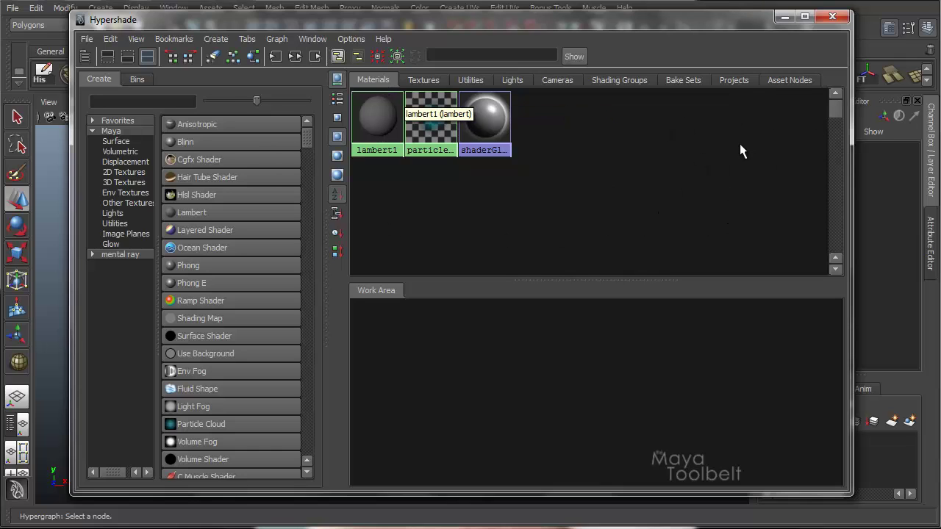
click(791, 80)
click(742, 80)
click(691, 79)
click(636, 81)
click(558, 81)
click(513, 81)
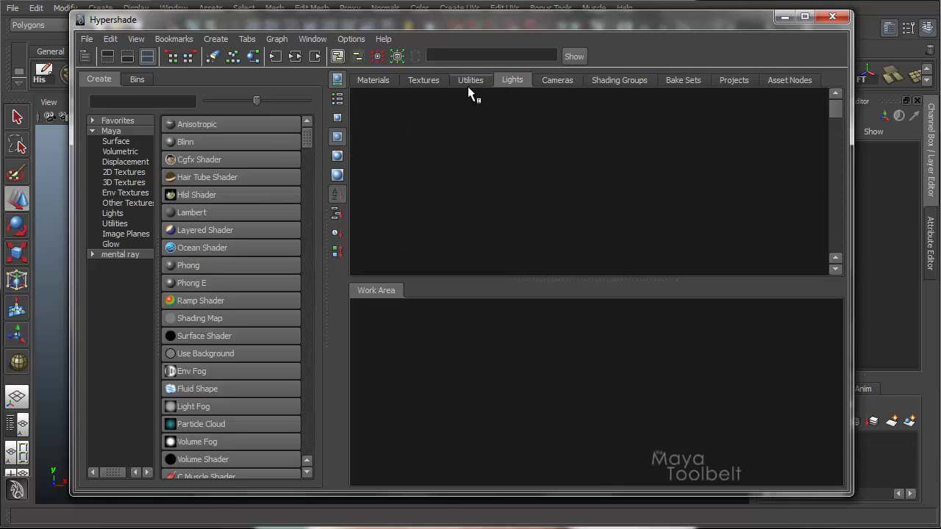
click(375, 82)
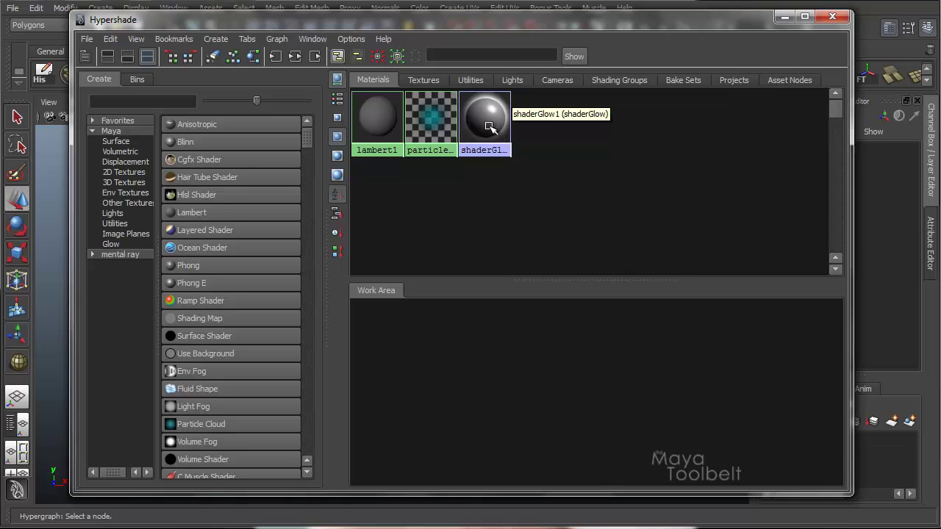
Select the three default materials together and clear the selection
drag(564, 259, 357, 111)
click(526, 161)
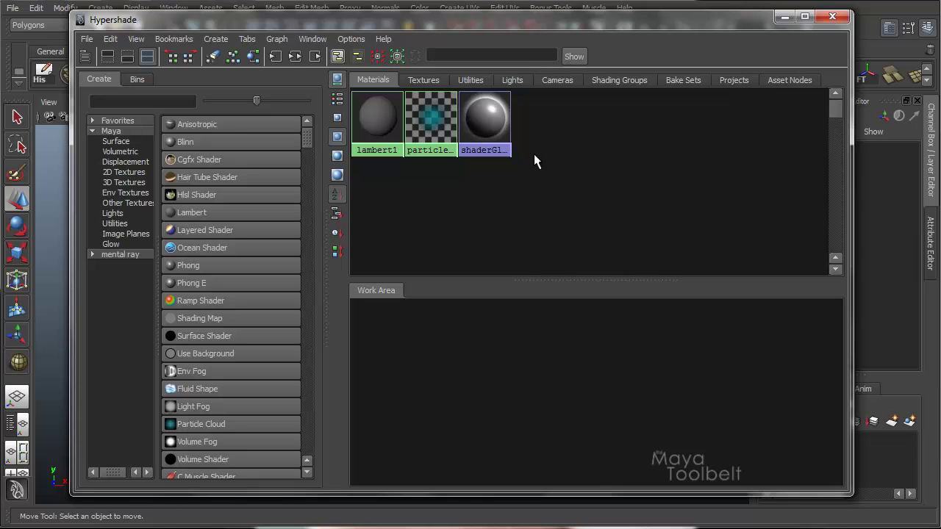
drag(544, 202, 338, 94)
click(493, 198)
drag(562, 177, 351, 88)
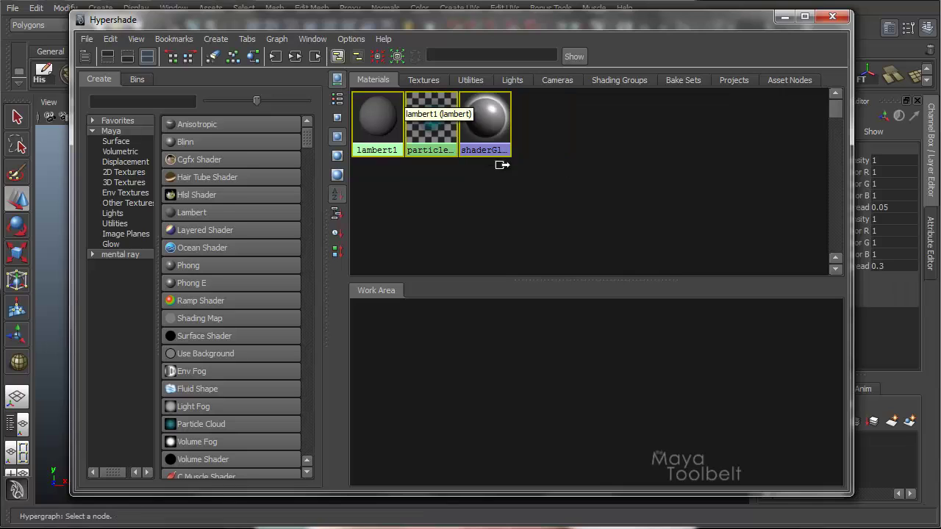
click(530, 194)
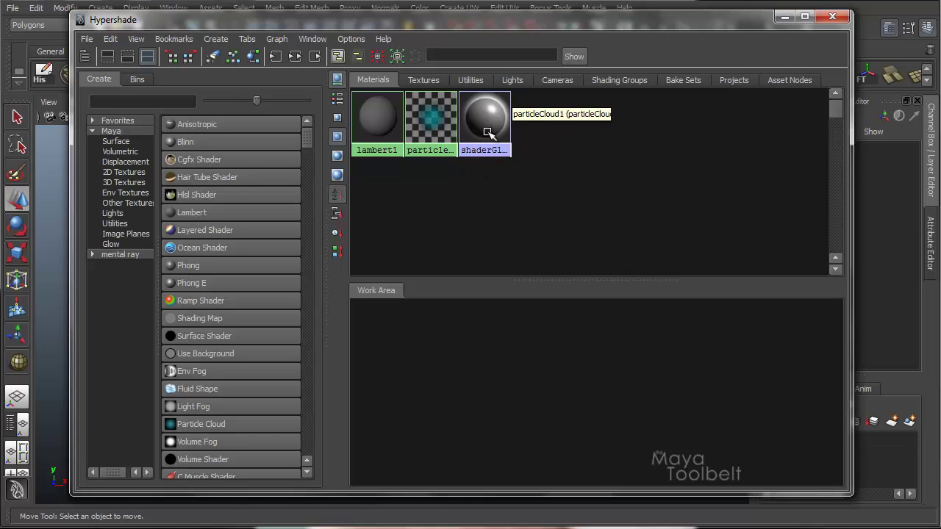
Examine the Textures, Lights, Cameras, Shading Groups, Bake Sets, Projects and Asset Nodes categories for existing scene nodes
click(428, 81)
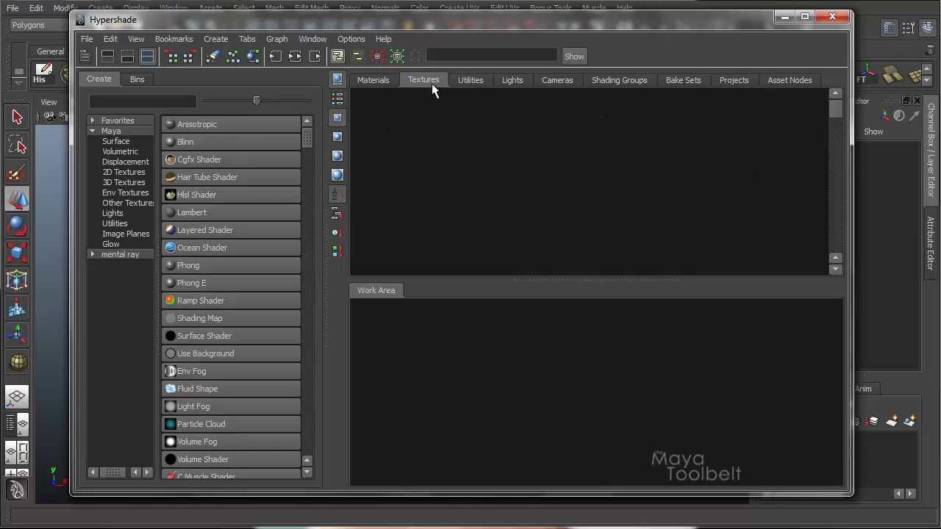
click(514, 80)
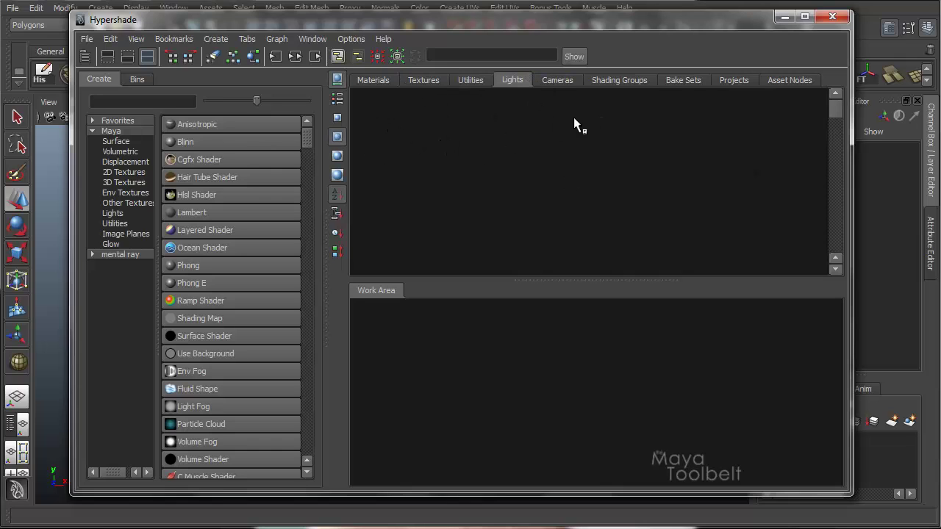
click(558, 80)
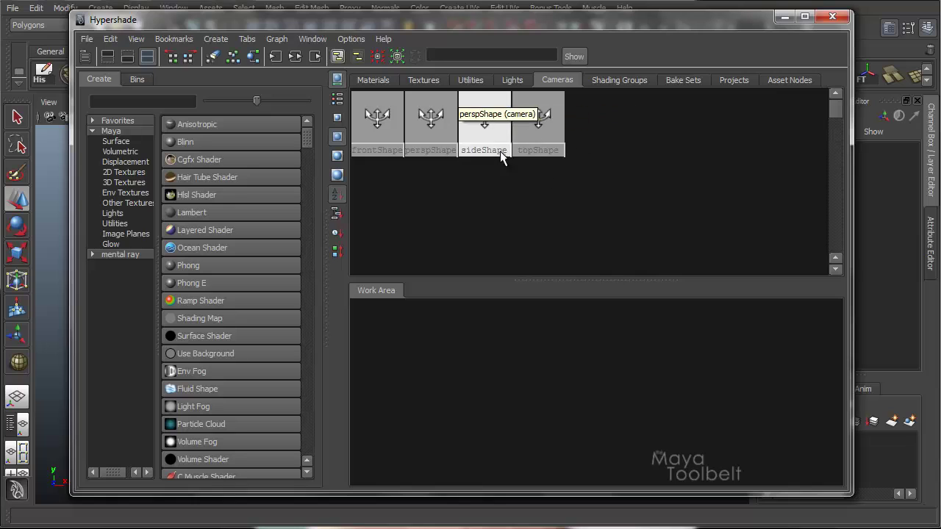
drag(543, 170, 349, 117)
click(514, 167)
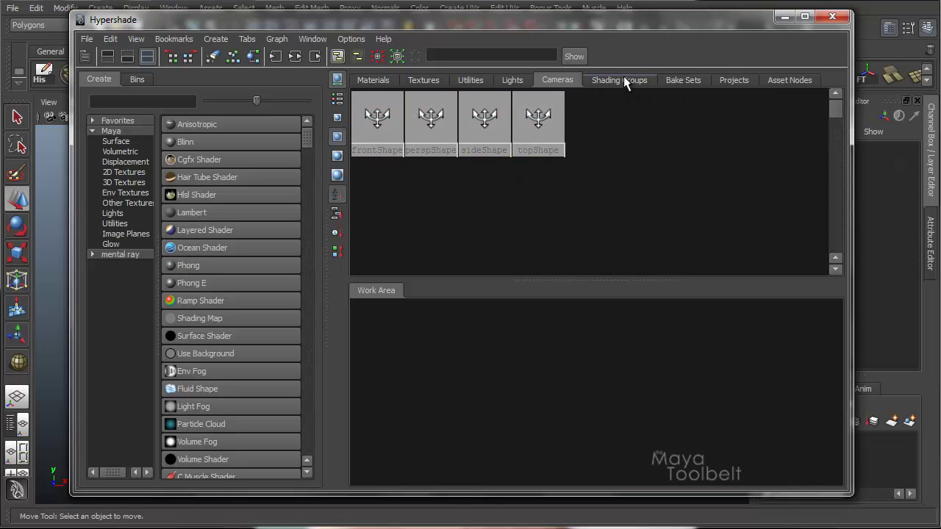
click(623, 79)
click(683, 79)
click(734, 80)
click(779, 80)
click(724, 80)
click(687, 81)
click(636, 80)
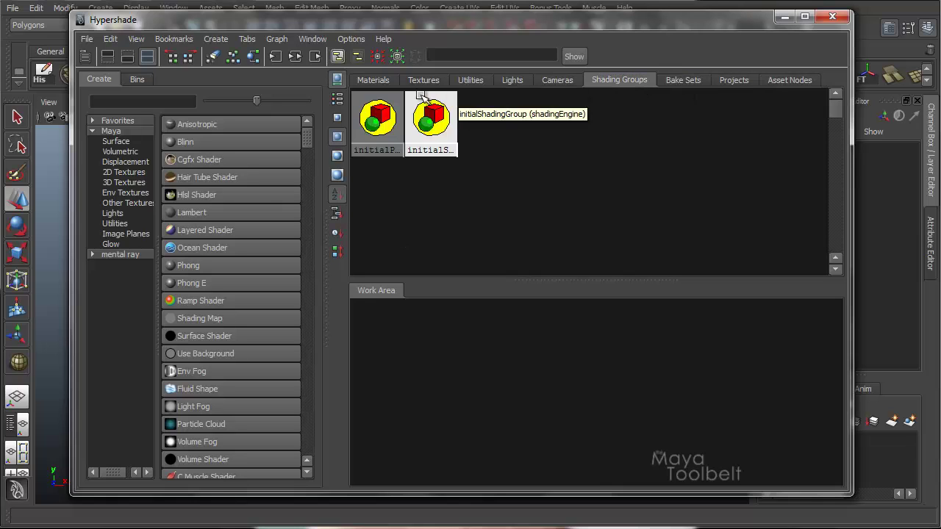
Display the scene's materials again and enlarge the Hypershade's Work Area upward
click(367, 80)
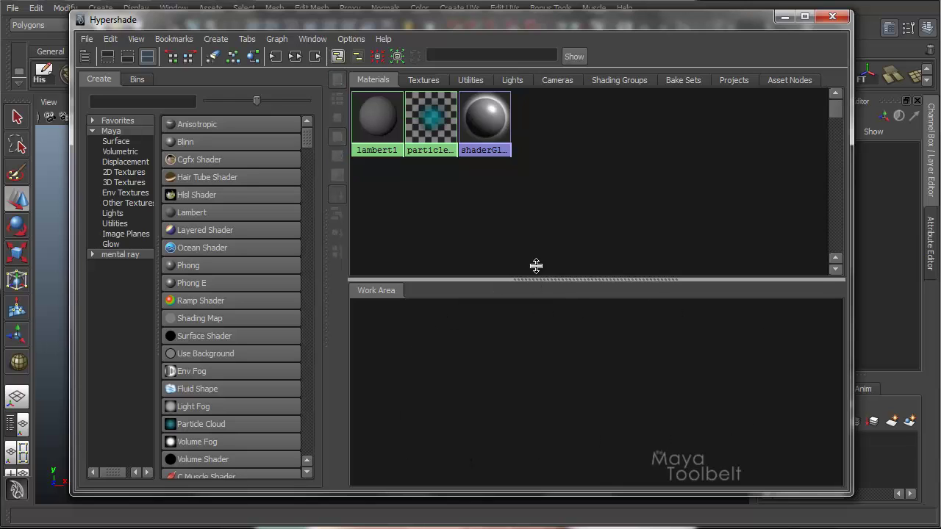
drag(532, 279, 532, 202)
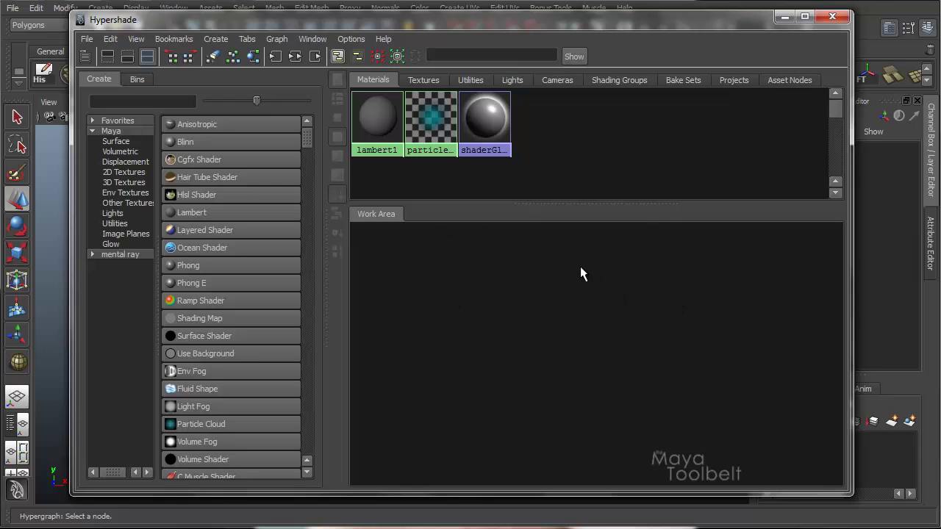
Create a Lambert material and place its node near the middle of the Work Area
click(197, 212)
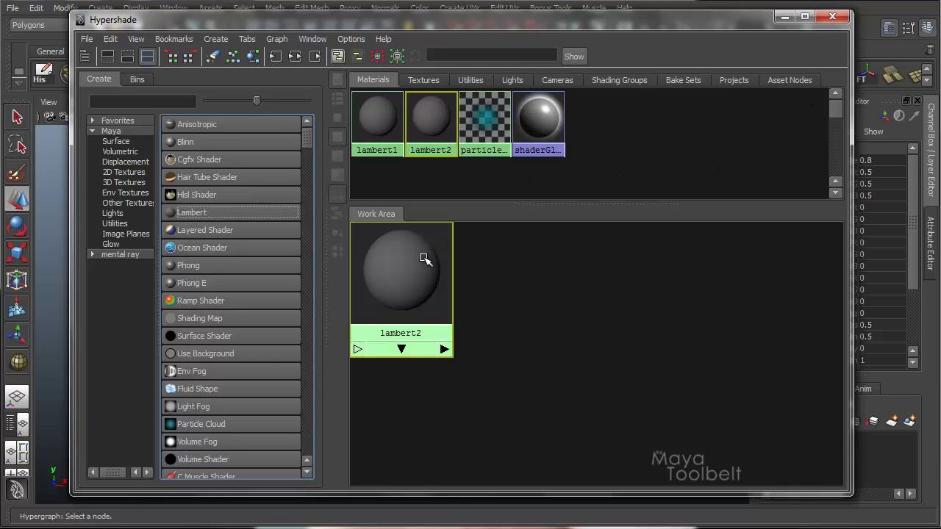
drag(422, 268, 524, 328)
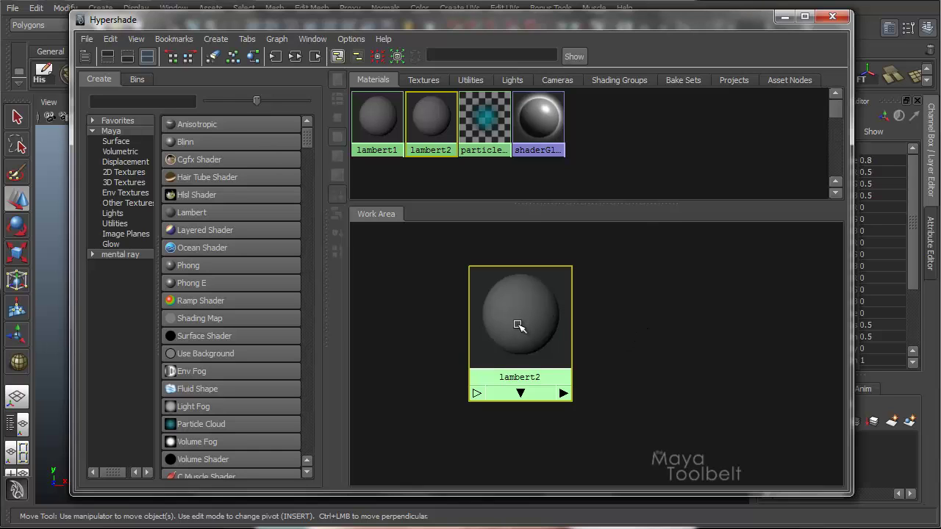
drag(519, 322, 545, 322)
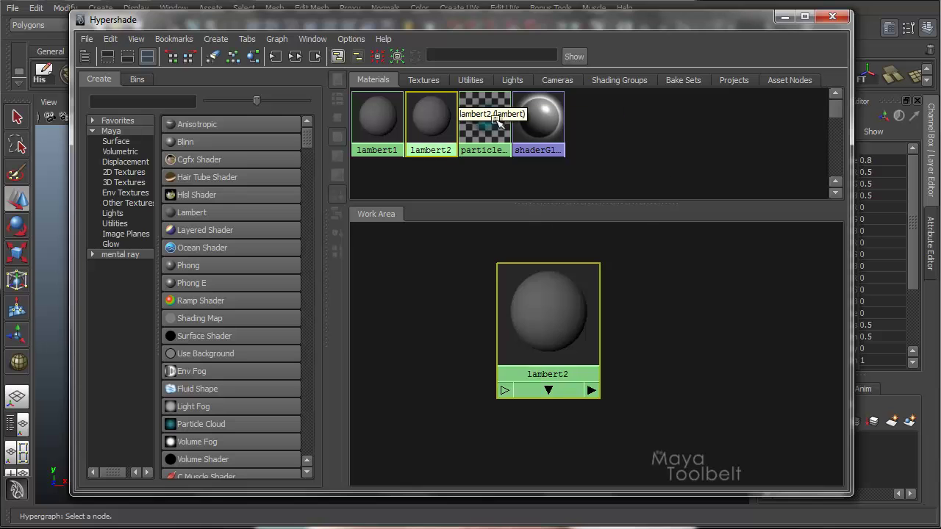
Minimize the Hypershade, inspect the sphere's assigned material attributes and clear the selection
click(783, 16)
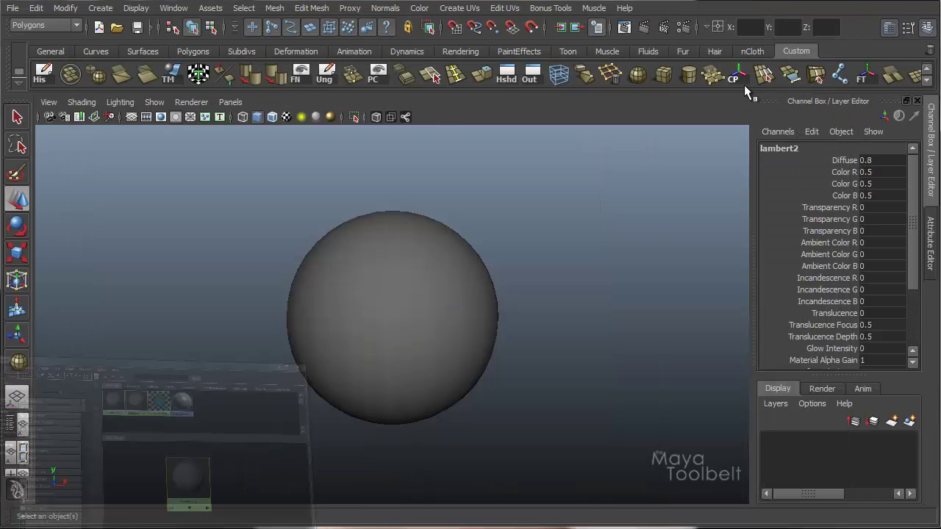
click(407, 281)
key(ctrl+a)
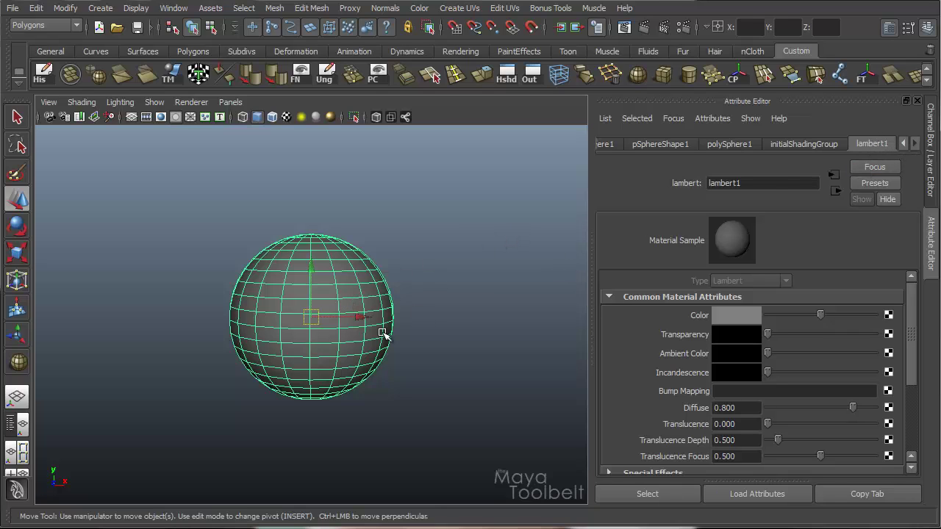
click(501, 269)
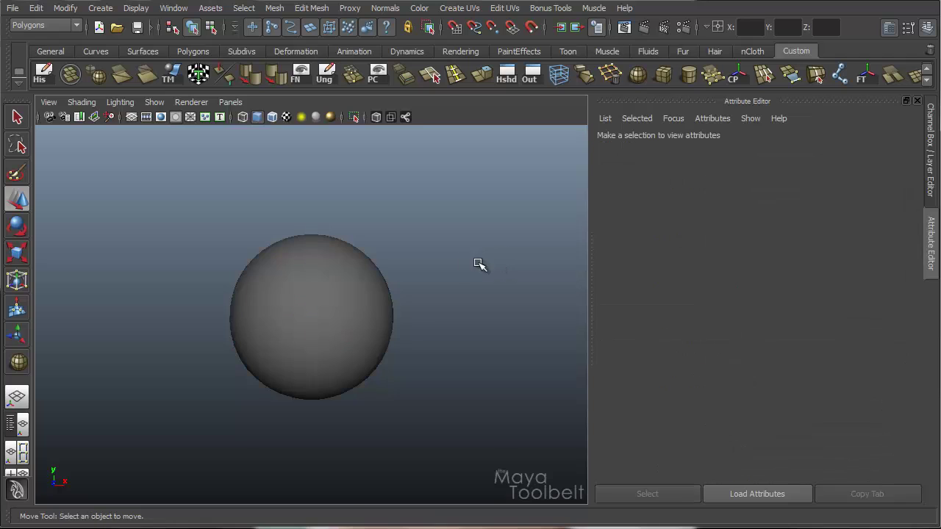
click(371, 281)
click(457, 258)
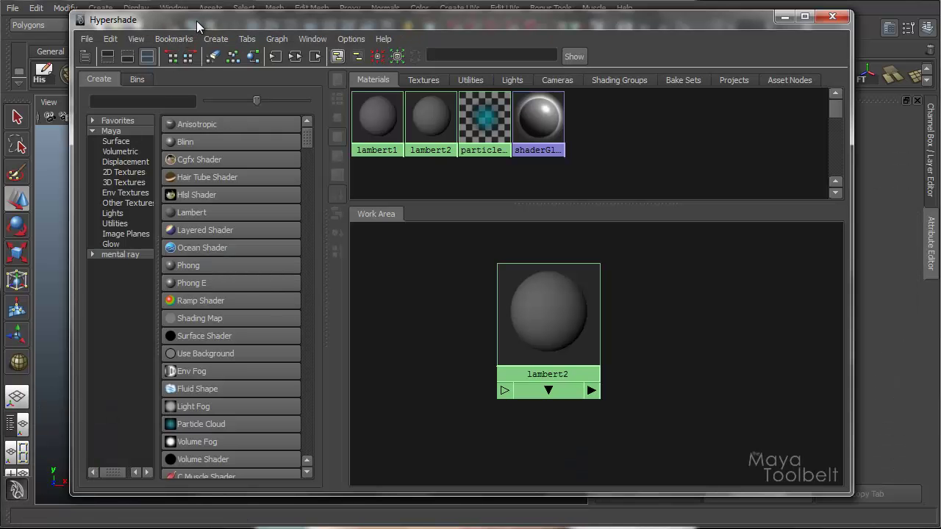
Narrow the Hypershade so the sphere is visible beside it, and assign lambert2 followed by lambert1 to the sphere
drag(74, 11, 426, 4)
key(a)
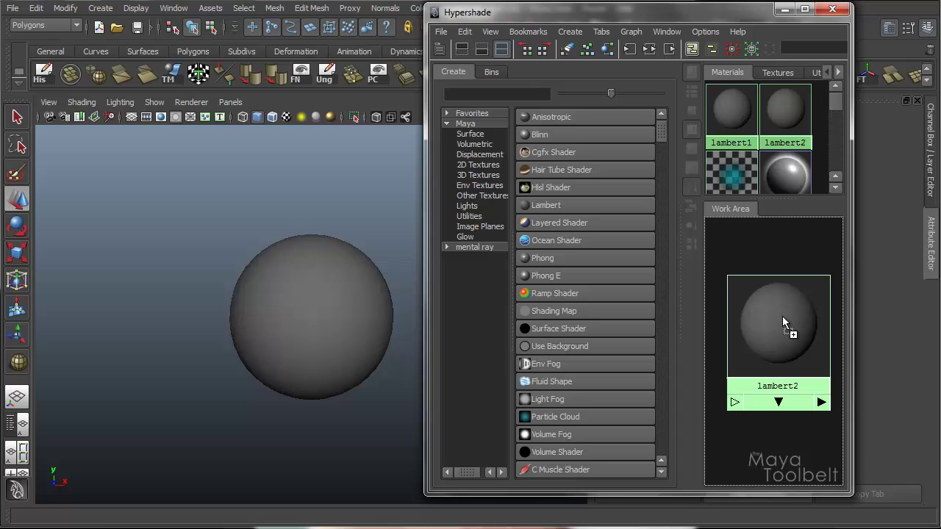
middle_drag(787, 326, 270, 320)
middle_drag(787, 293, 319, 304)
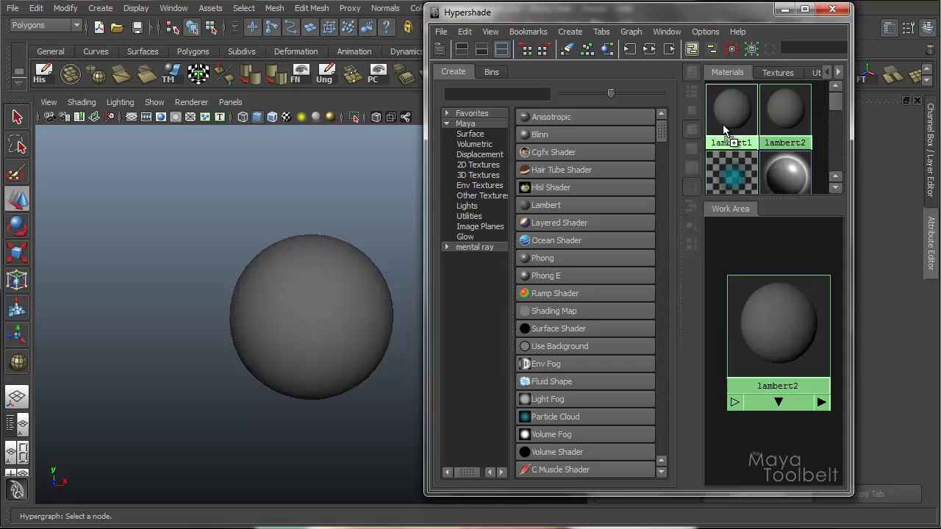
middle_drag(731, 110, 335, 342)
Set the color of the lambert2 material to red with the Attribute Editor in view
click(772, 320)
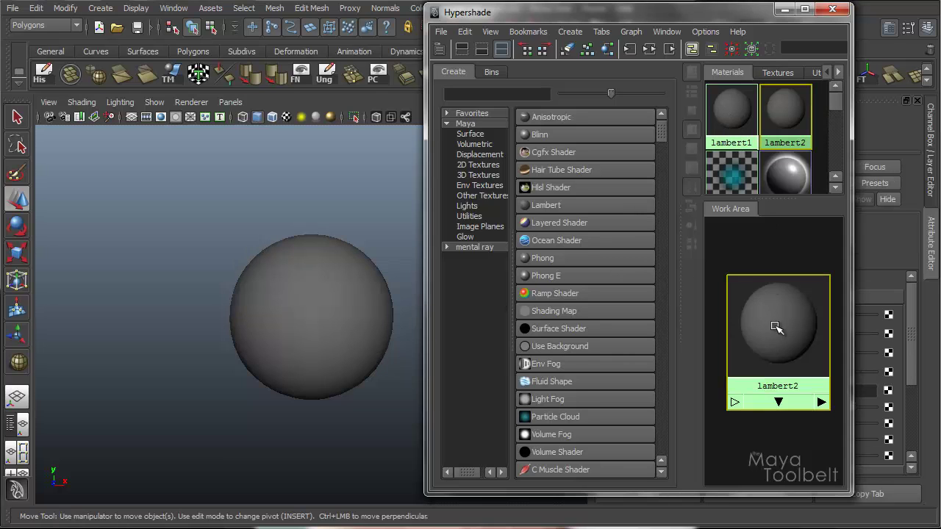
drag(727, 15, 399, 41)
click(744, 315)
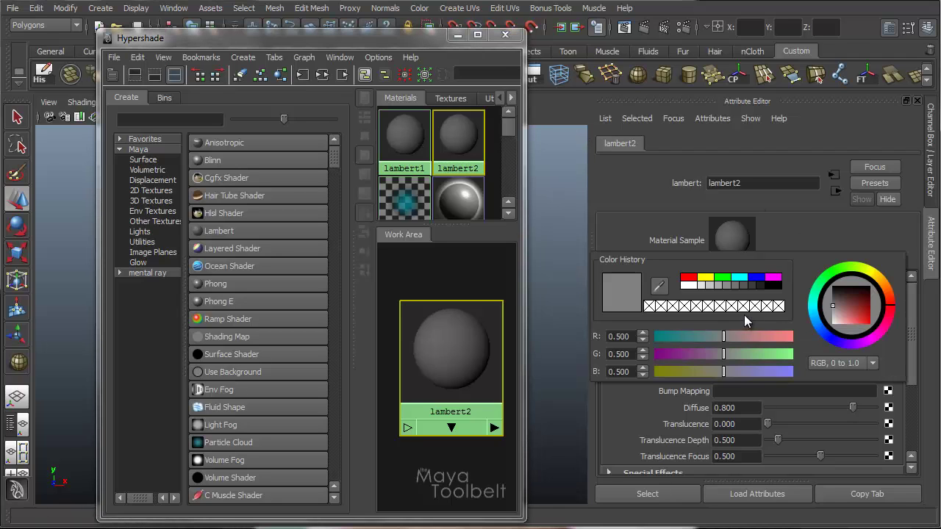
click(691, 277)
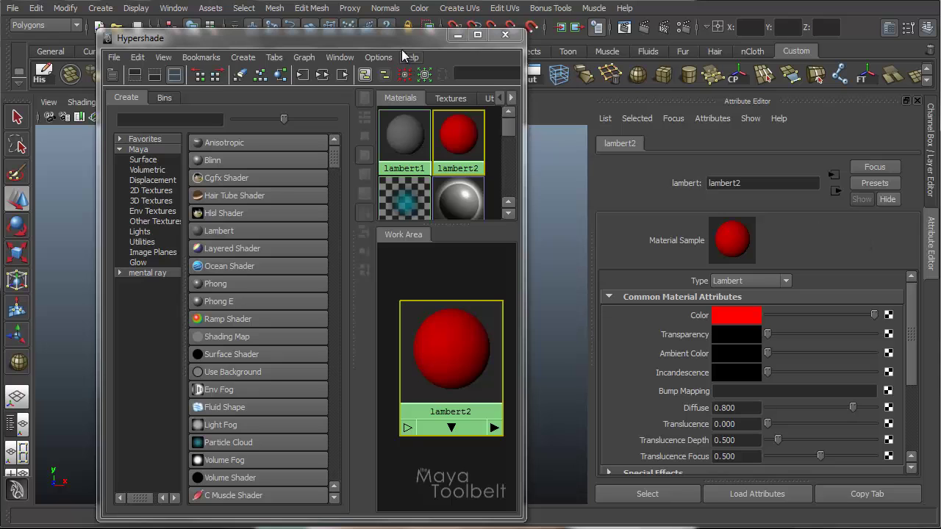
Assign the red lambert2 material to the sphere straight from the Work Area and undo the assignment
drag(395, 47, 791, 39)
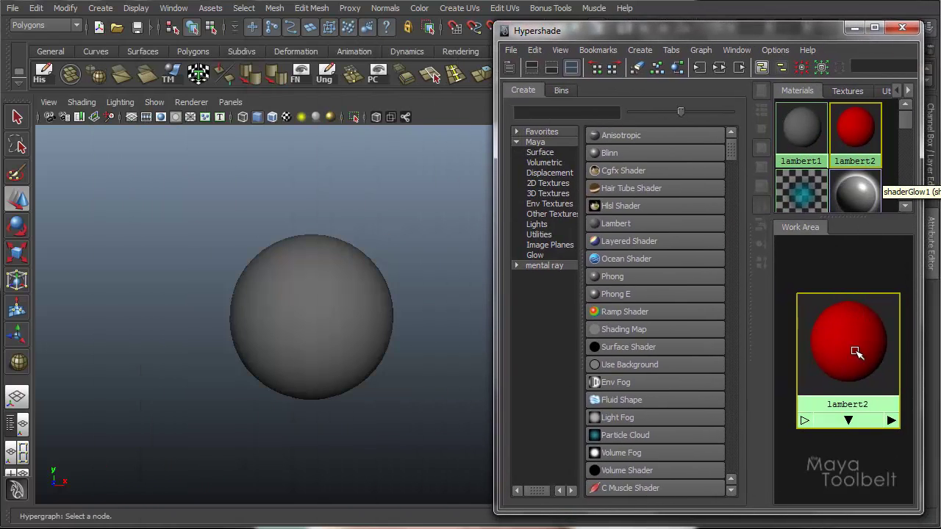
middle_drag(846, 346, 318, 315)
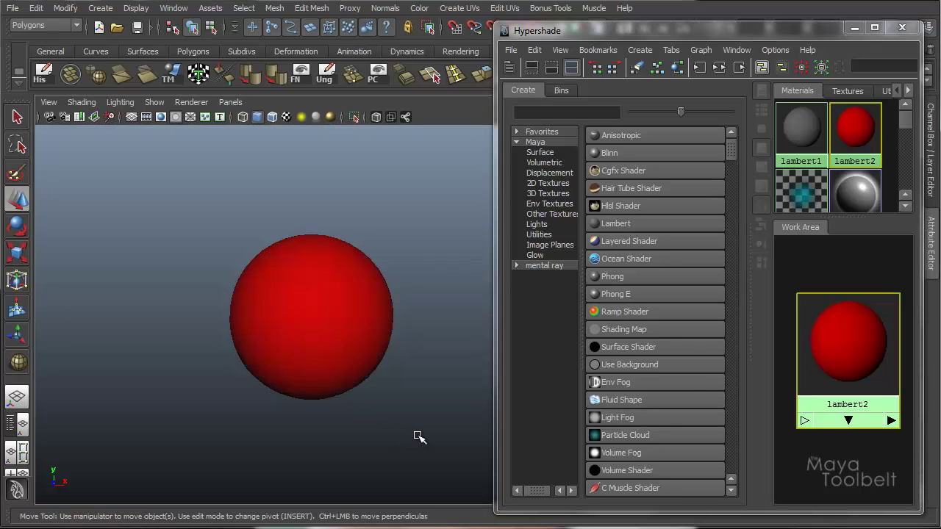
key(ctrl+z)
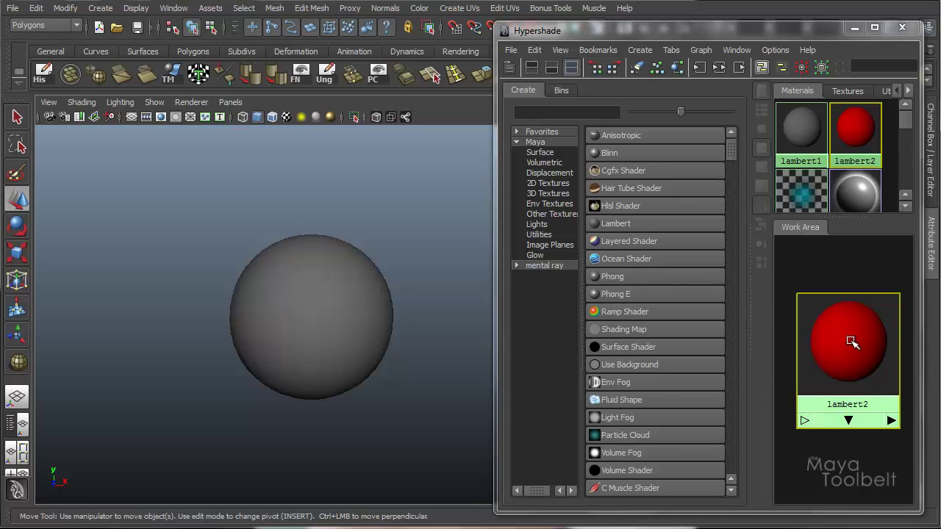
Assign the existing lambert2 material to the sphere from the object's own options, and deselect the sphere in object selection mode
click(327, 326)
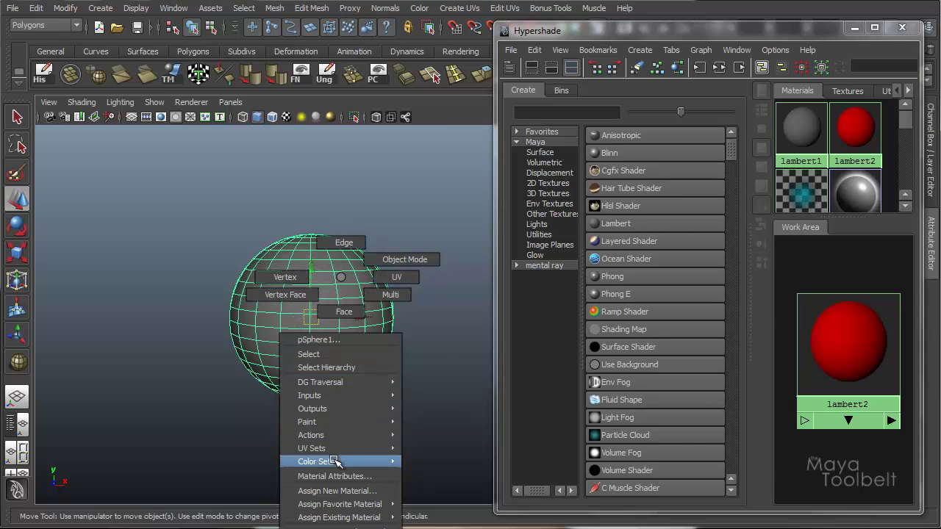
mouse_move(340, 515)
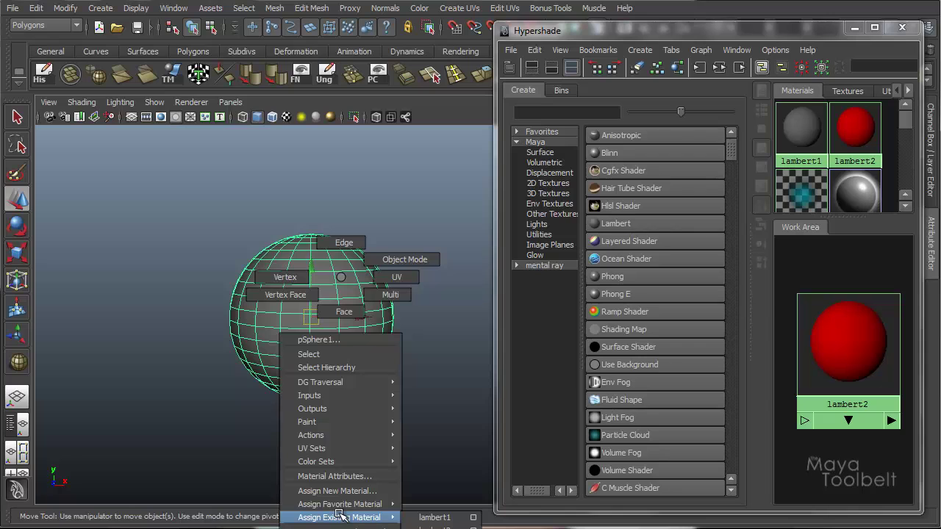
click(405, 258)
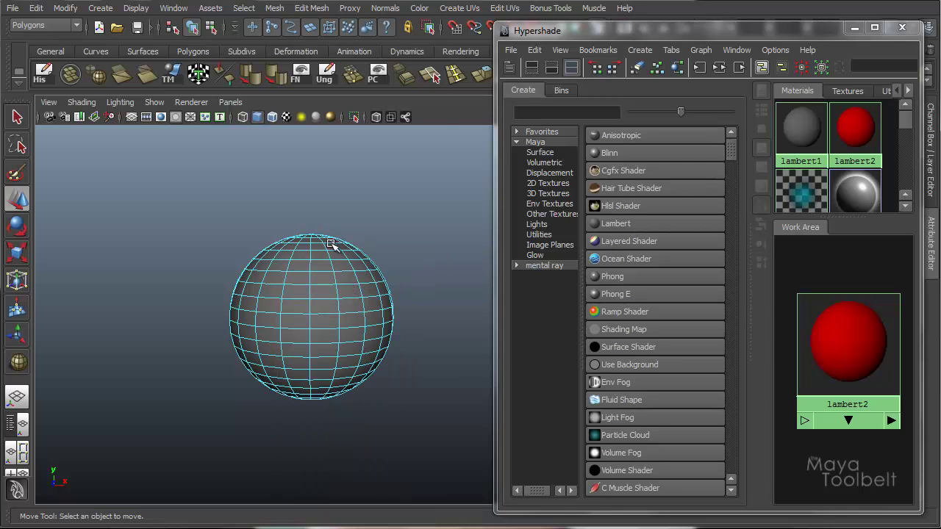
alt+middle_drag(387, 286, 363, 194)
right_click(273, 171)
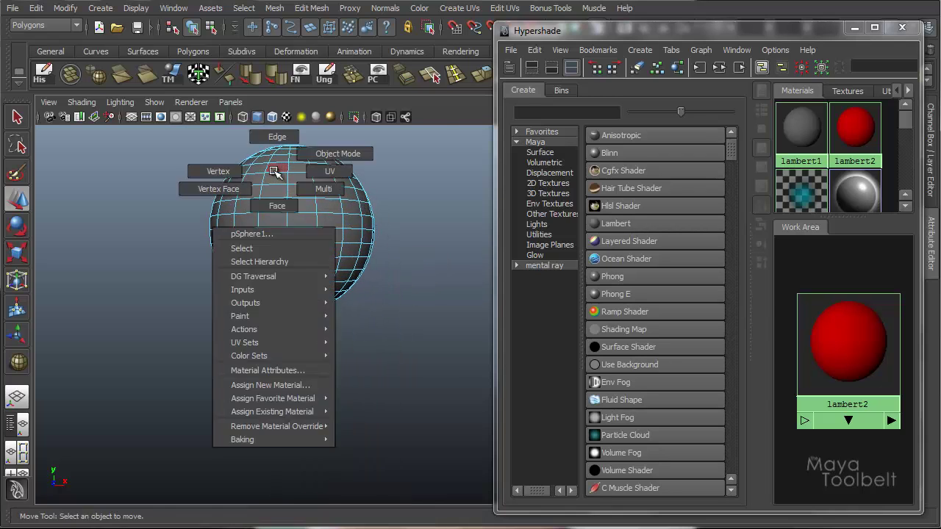
mouse_move(277, 411)
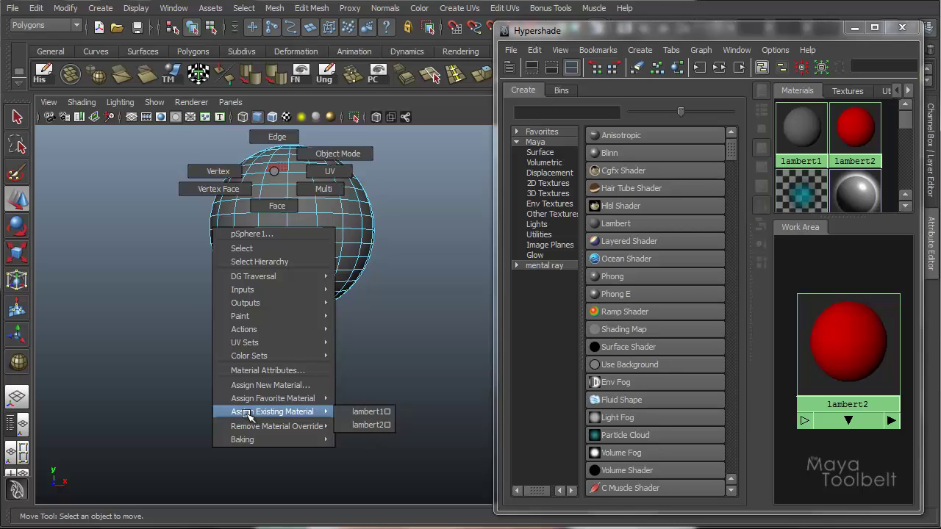
click(366, 425)
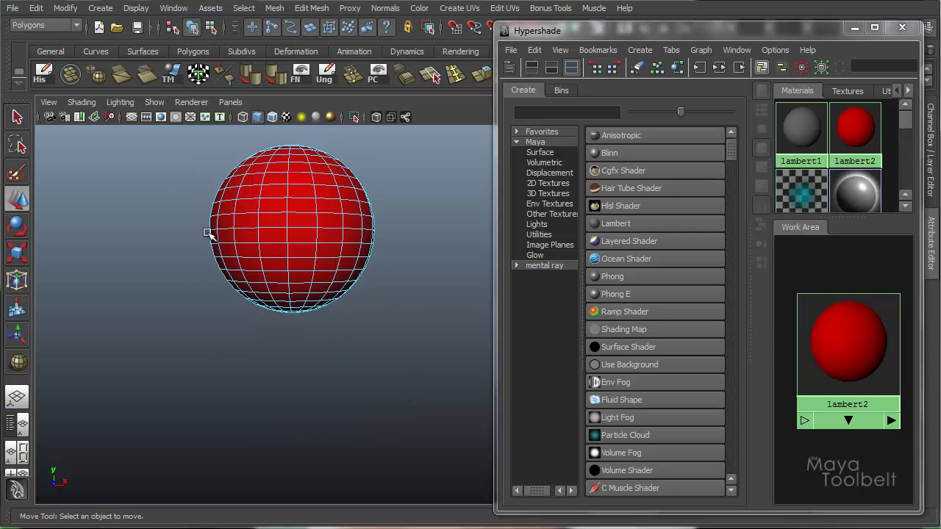
click(210, 27)
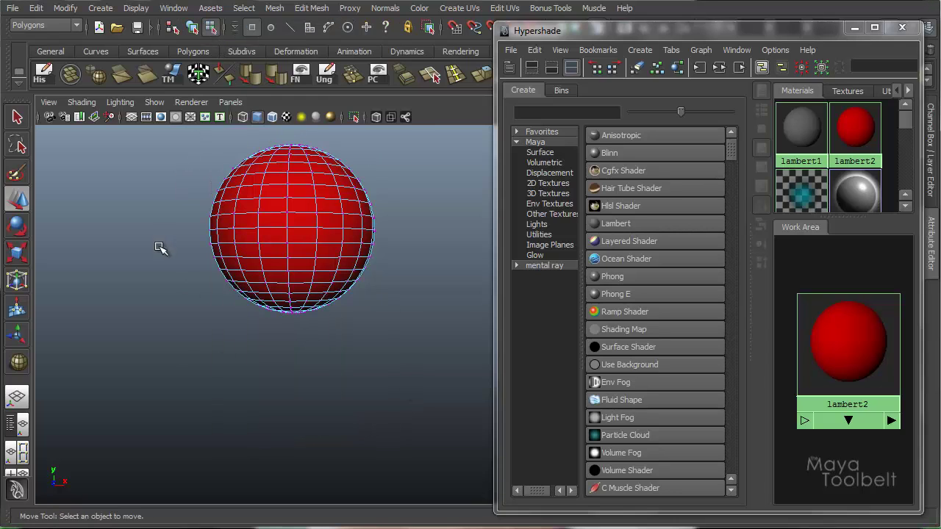
click(193, 27)
click(173, 239)
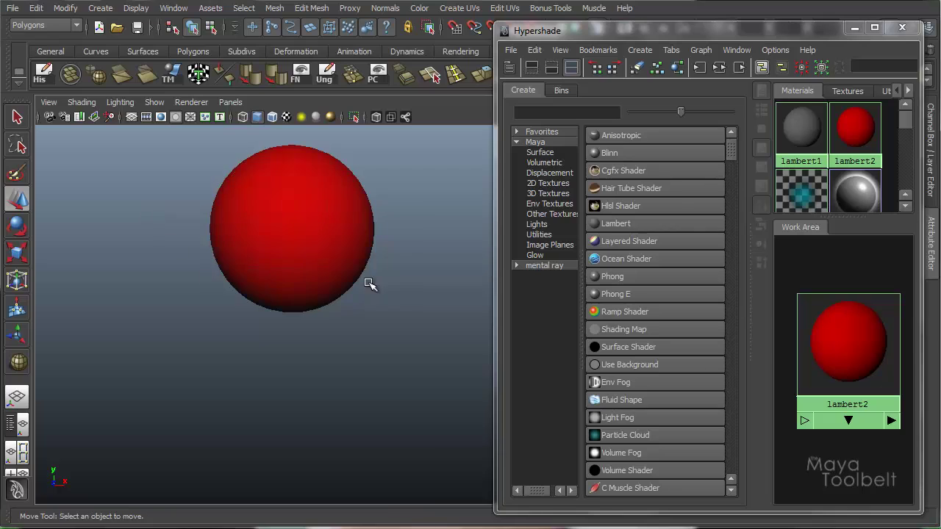
Assign a new Lambert material to the sphere, keeping the material chooser clear of the Hypershade
click(314, 218)
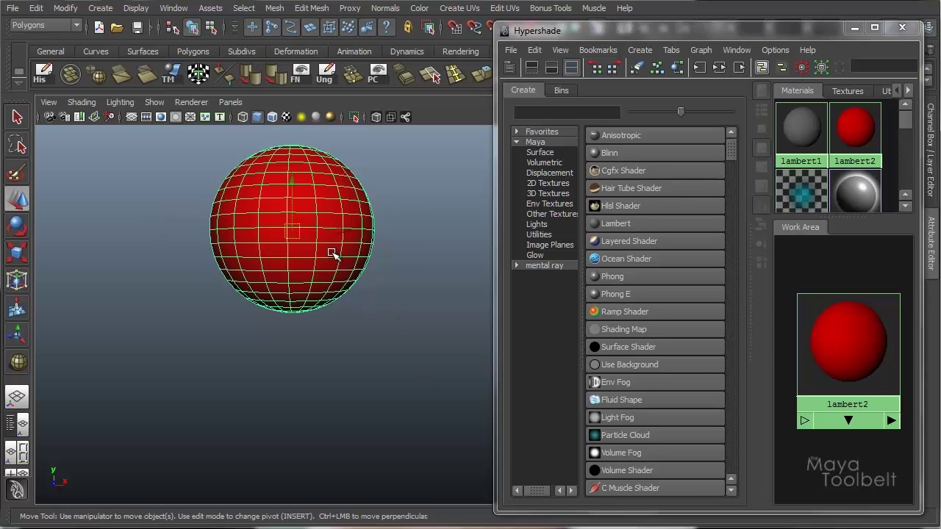
right_click(313, 193)
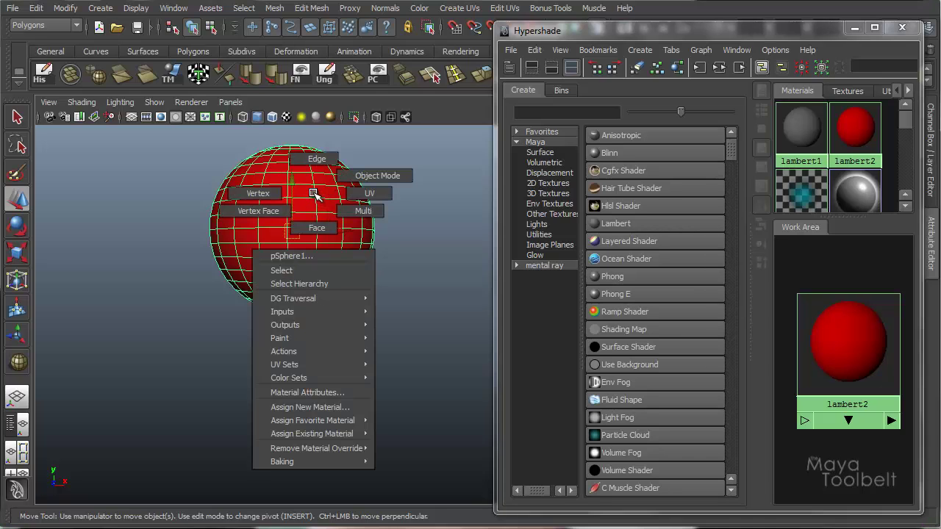
click(321, 408)
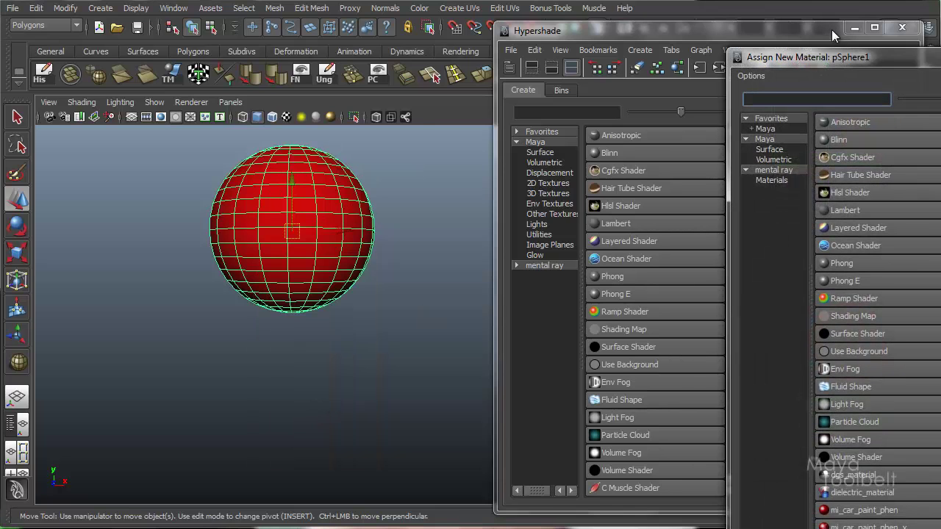
drag(829, 59, 295, 12)
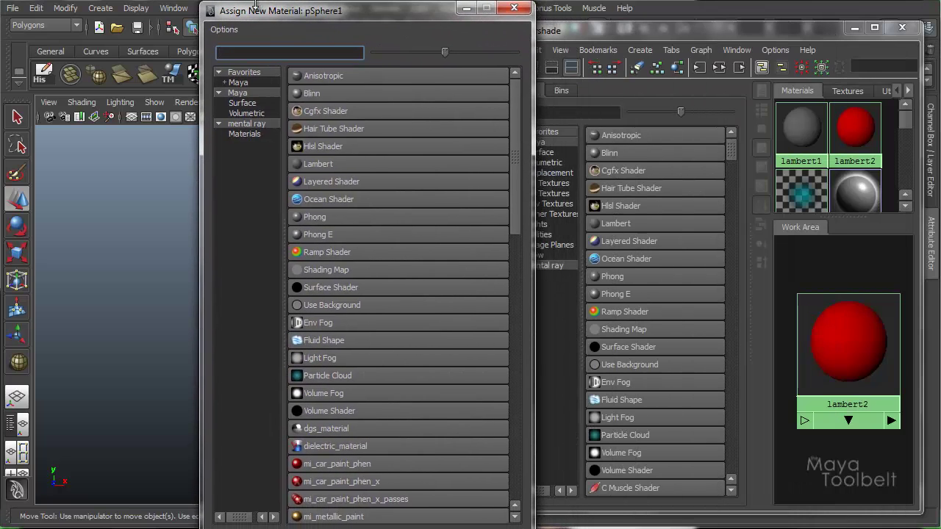
drag(218, 5, 132, 35)
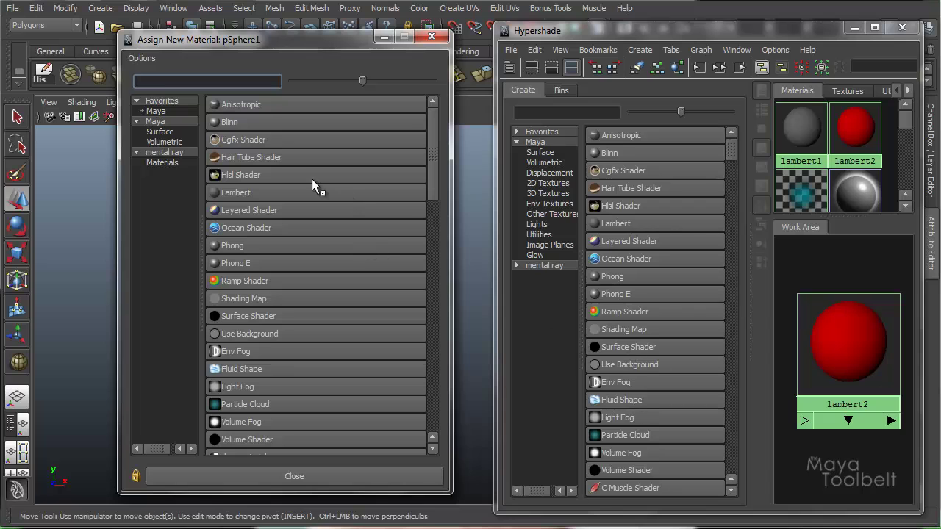
click(233, 192)
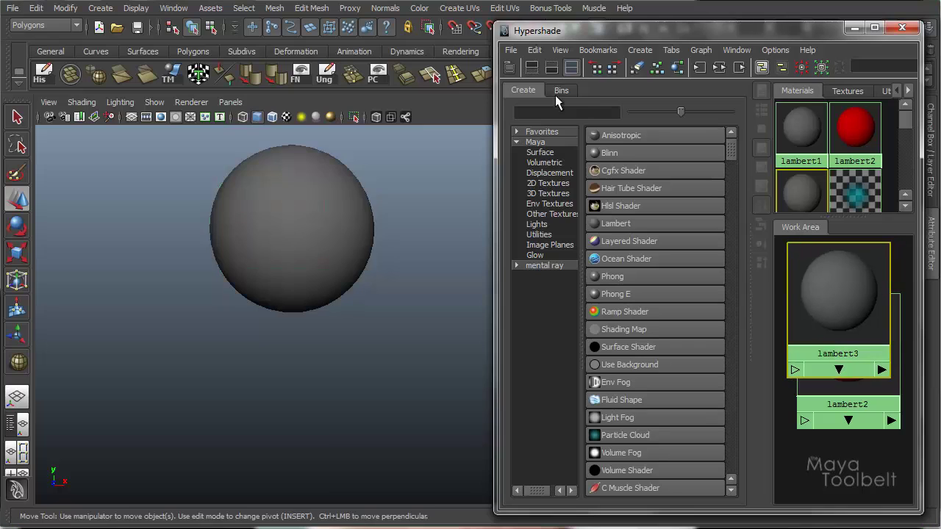
Set the color of the lambert3 material to green
click(288, 234)
click(834, 281)
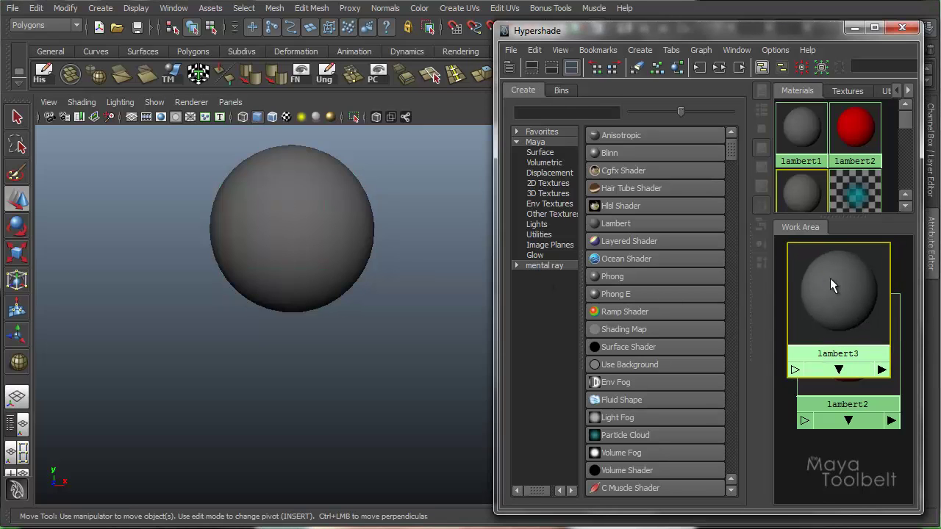
drag(762, 37, 324, 70)
click(741, 317)
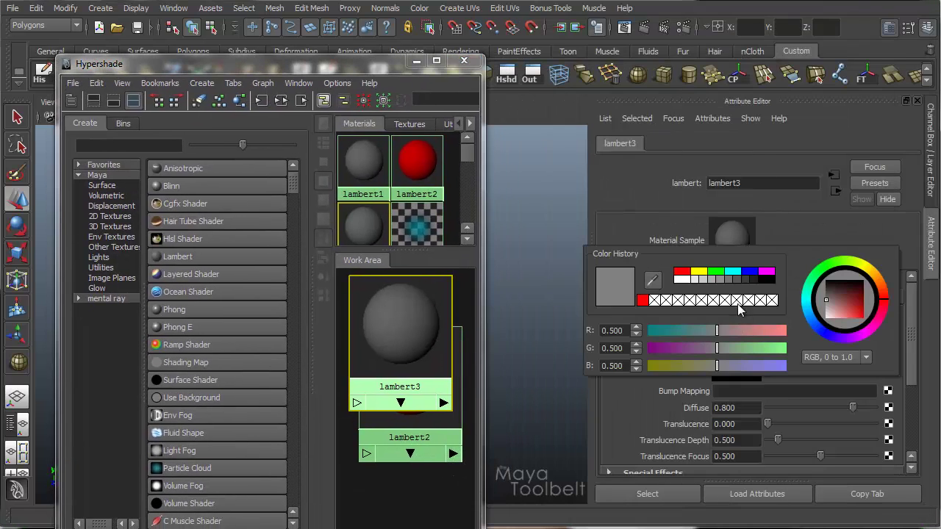
click(716, 271)
Arrange the lambert2 node above lambert3 in the Work Area and assign the red lambert2 material to the sphere
drag(391, 64, 767, 27)
drag(769, 307, 768, 437)
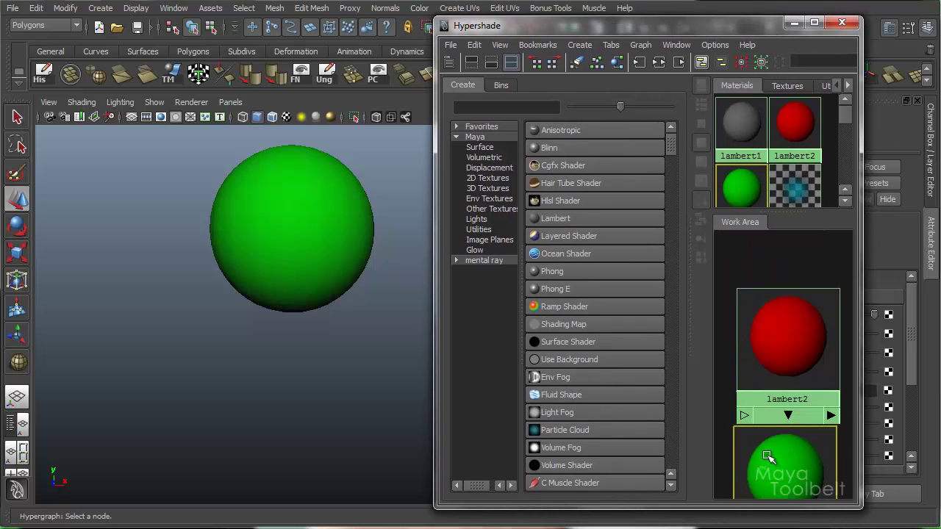
drag(771, 360, 778, 291)
drag(786, 454, 793, 415)
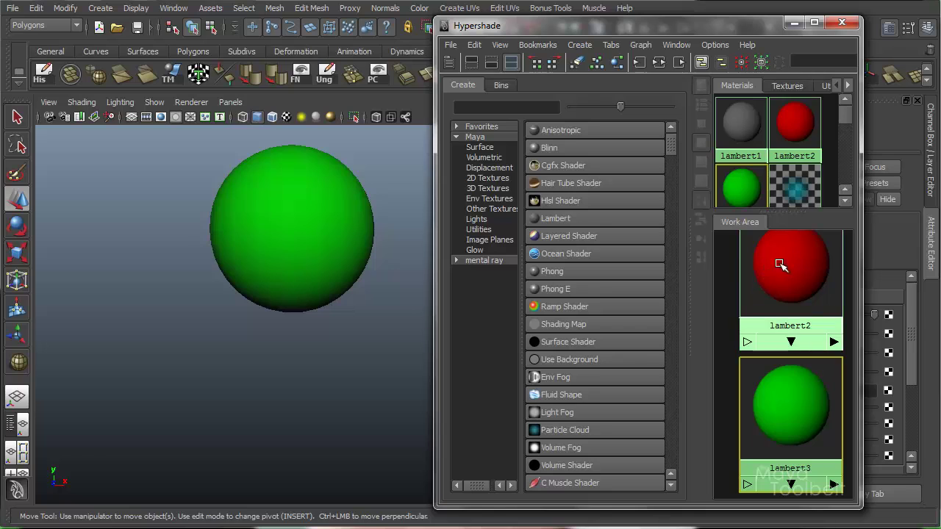
middle_drag(781, 263, 289, 245)
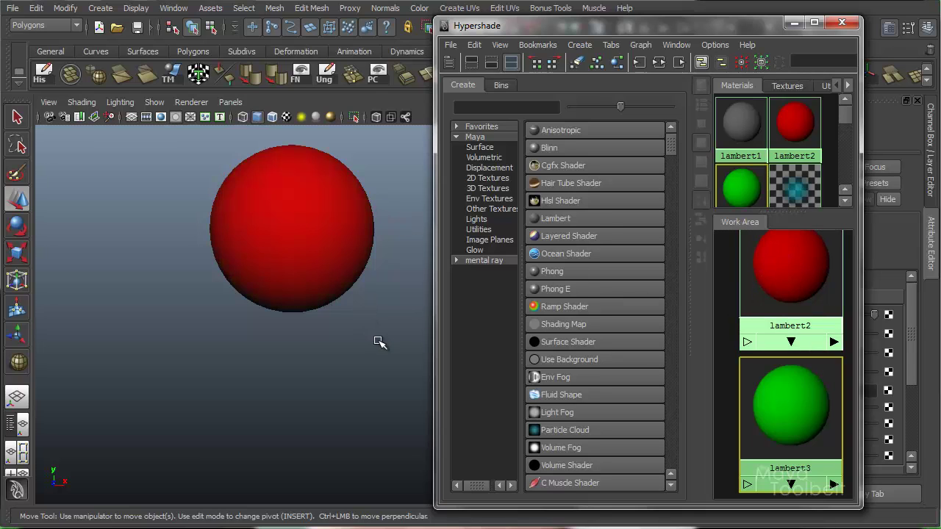
Assign the existing lambert1 material back to the sphere and clear the selection
click(309, 257)
right_drag(288, 193, 382, 435)
click(341, 389)
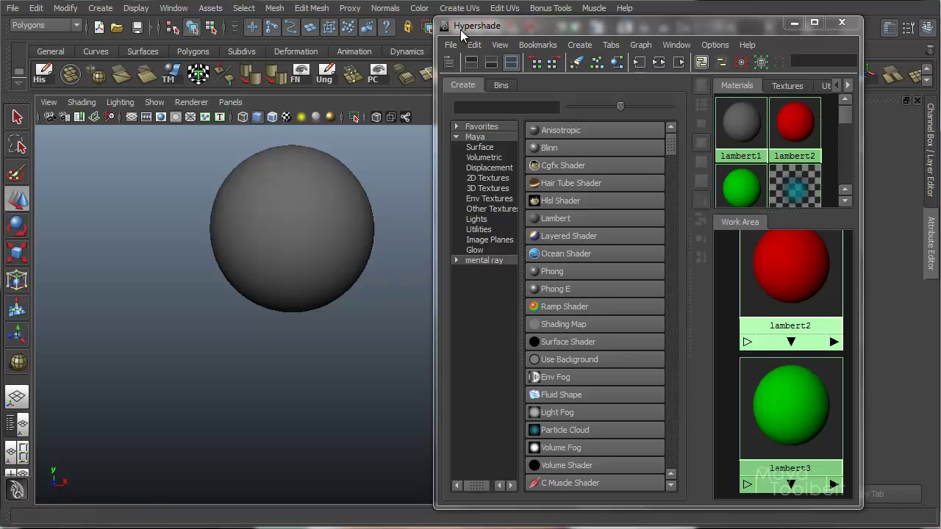
Widen the Hypershade to show all materials, select the green lambert3 material and minimize the window
drag(433, 17, 95, 24)
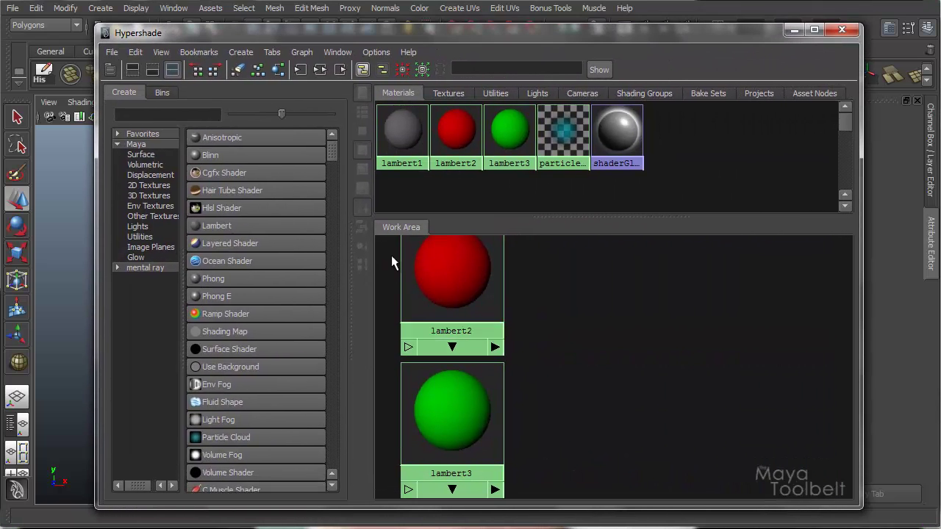
click(456, 418)
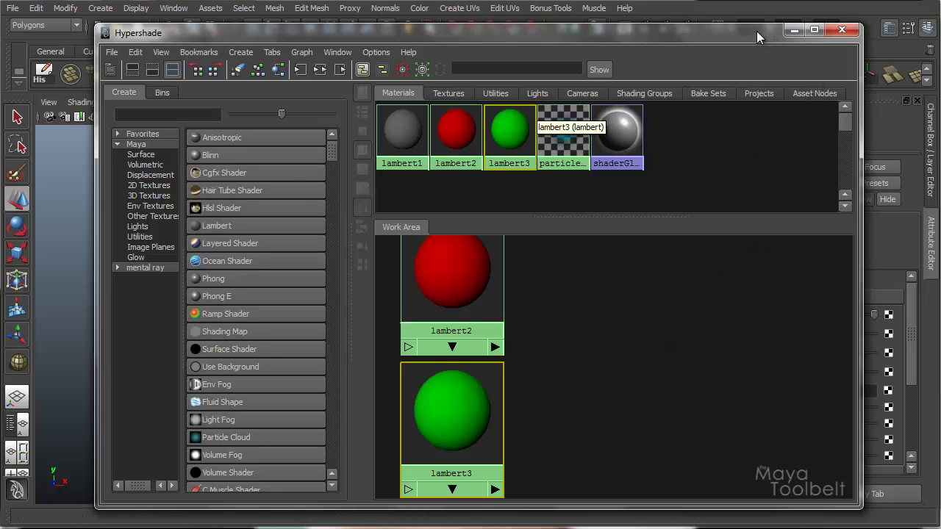
drag(775, 36, 775, 22)
click(793, 17)
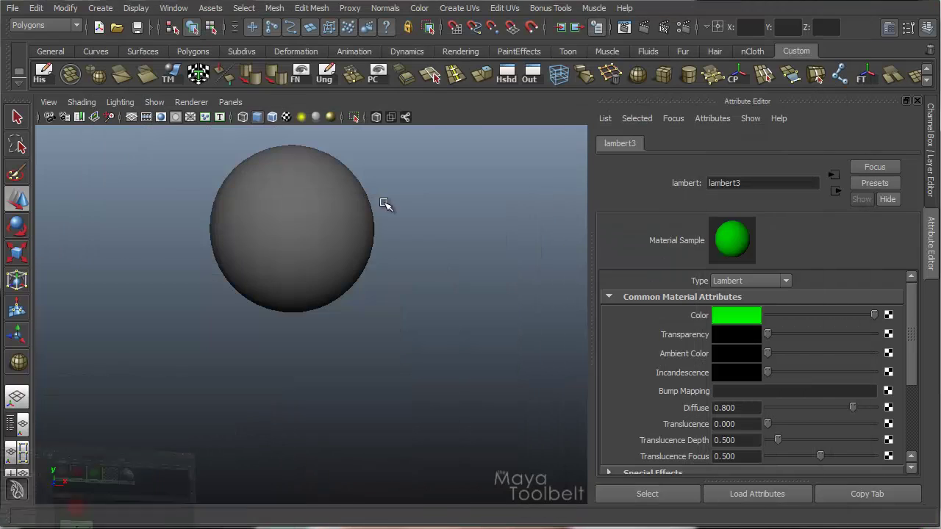
Assign the existing red lambert2 material to the sphere and display its material attributes
click(327, 230)
right_drag(315, 191, 409, 446)
click(497, 286)
alt+drag(477, 275, 312, 301)
click(312, 302)
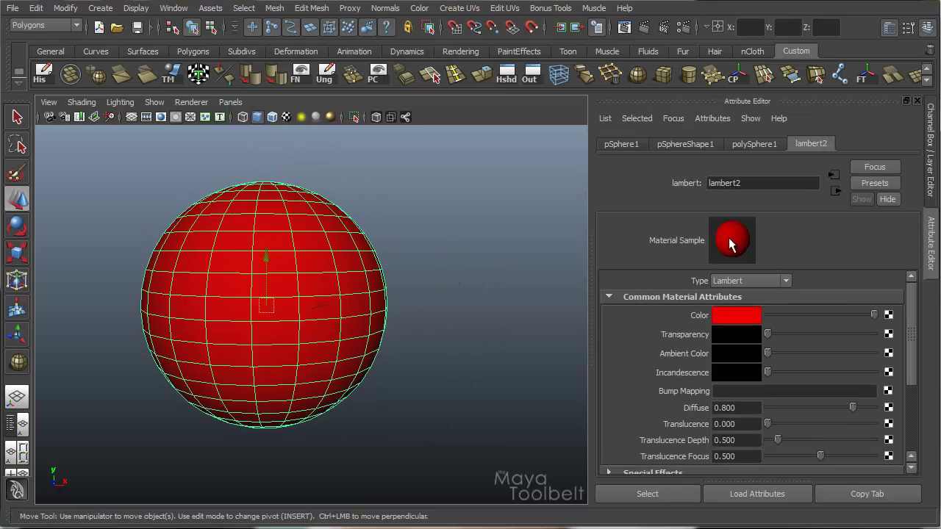
scroll(830, 300, down, 2)
scroll(817, 315, up, 2)
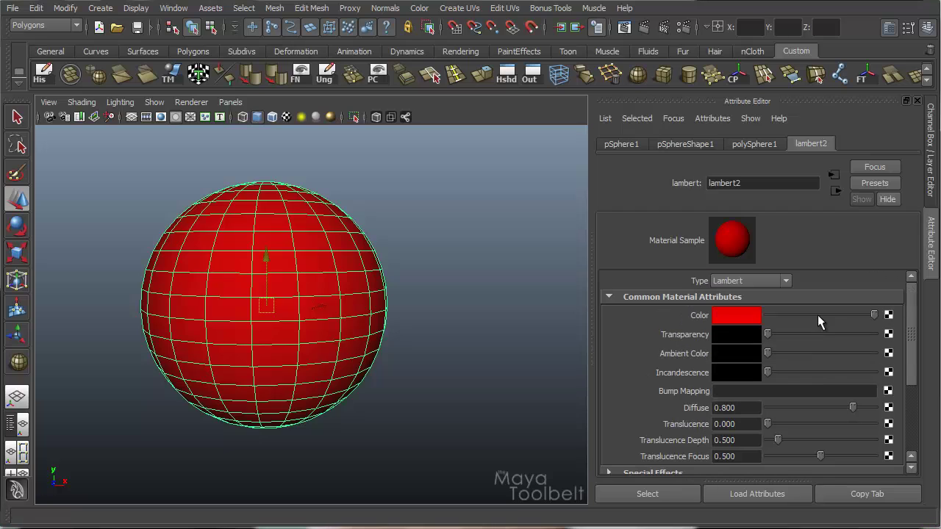
Change the sphere's material type to Blinn, look through its attributes, and change the type back to Lambert
click(750, 280)
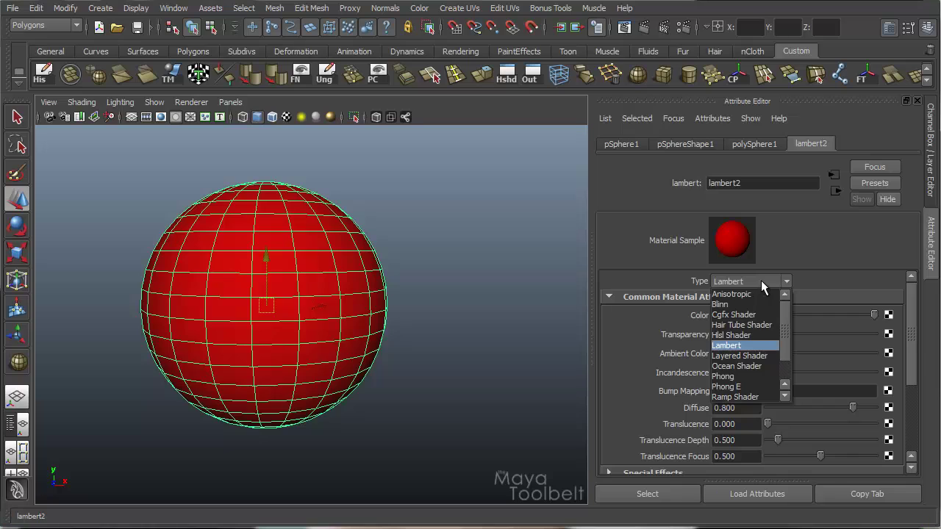
mouse_move(780, 317)
mouse_down()
mouse_move(790, 364)
mouse_move(794, 315)
mouse_move(789, 360)
mouse_move(786, 312)
mouse_up()
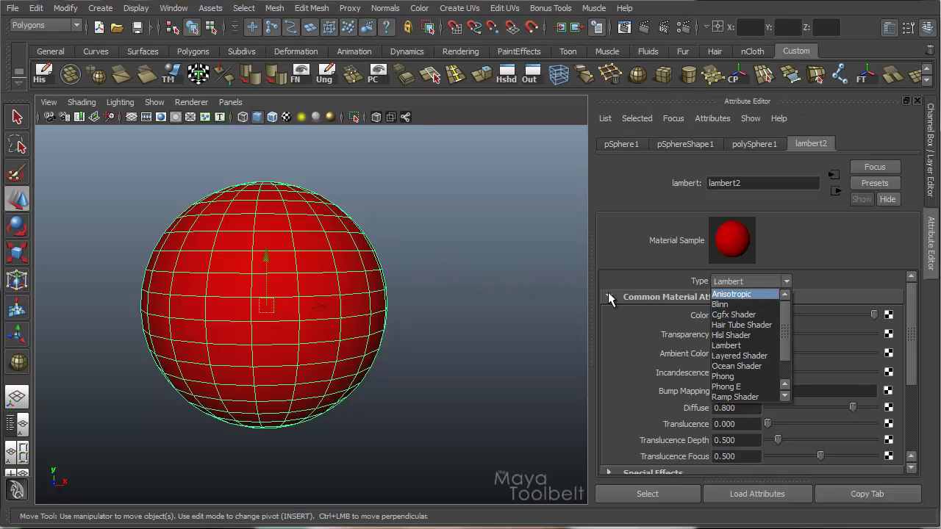
click(726, 305)
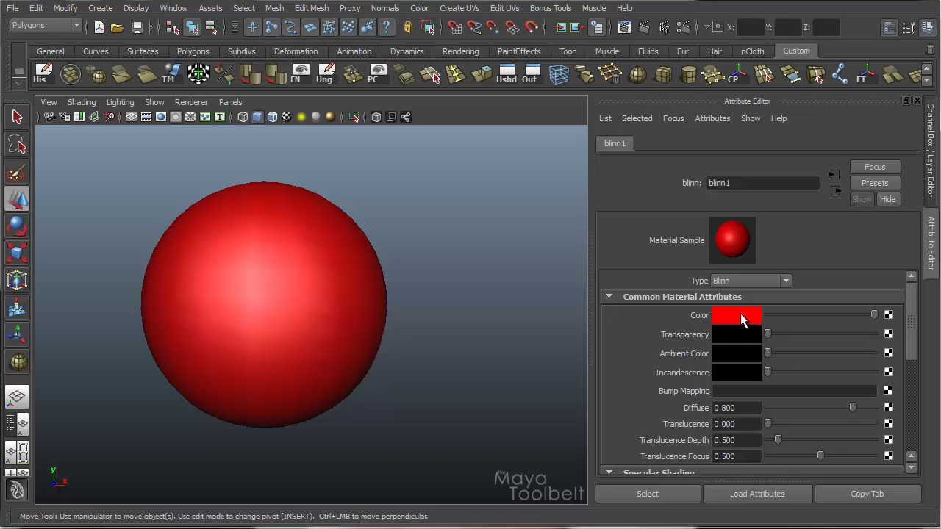
scroll(732, 386, down, 5)
scroll(732, 385, up, 5)
click(785, 281)
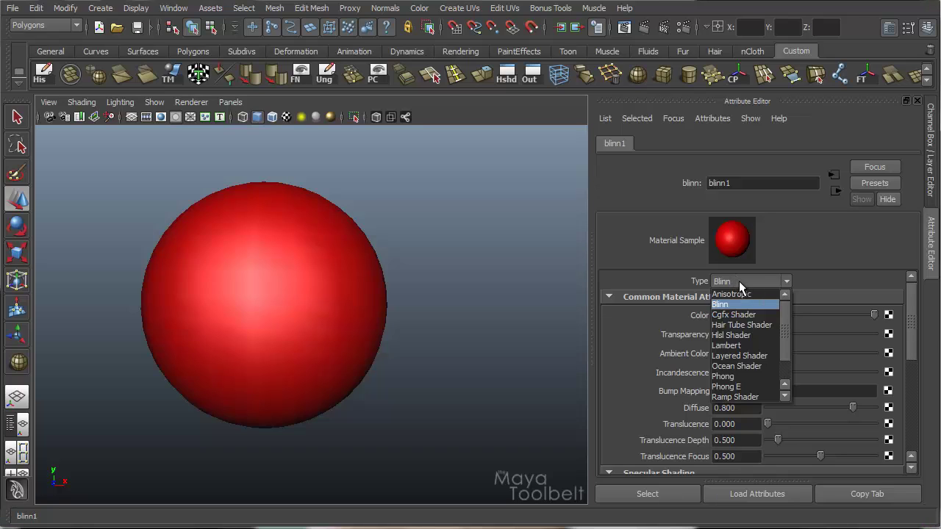
click(741, 344)
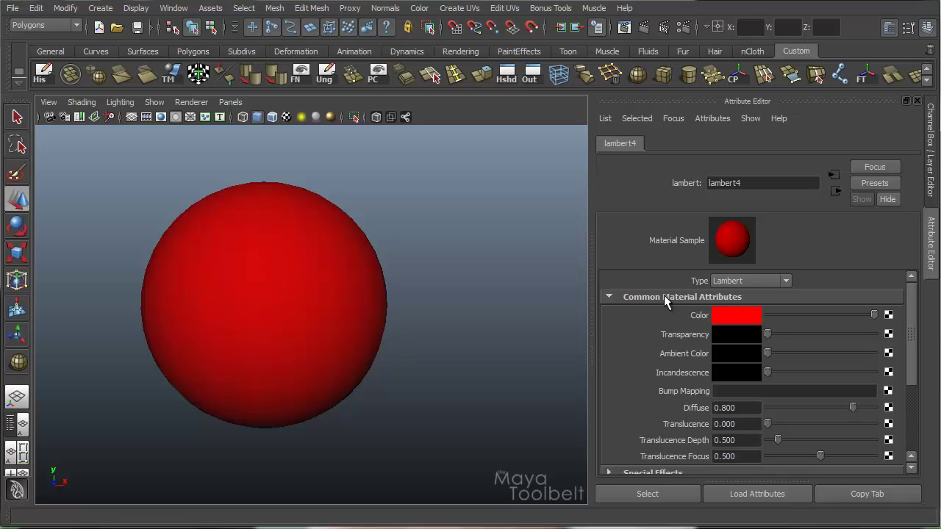
Examine the lambert4 attribute sections, including Special Effects and Matte Opacity, and the available material types, leaving Common Material Attributes expanded
click(607, 296)
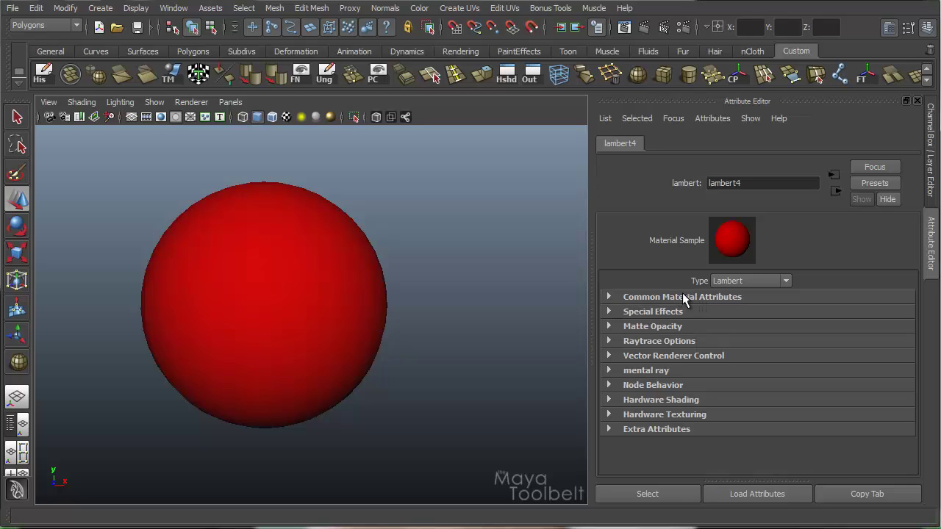
click(607, 311)
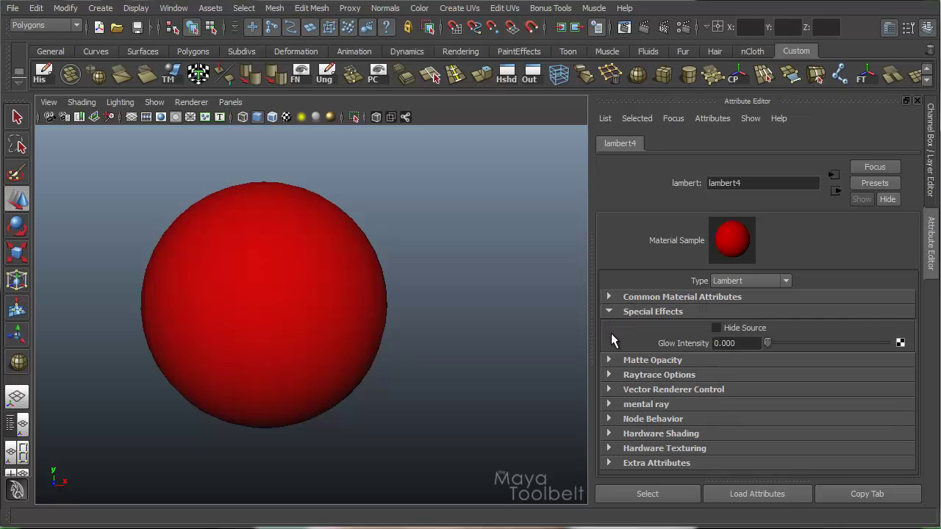
click(609, 359)
click(609, 410)
click(610, 409)
click(610, 359)
click(607, 310)
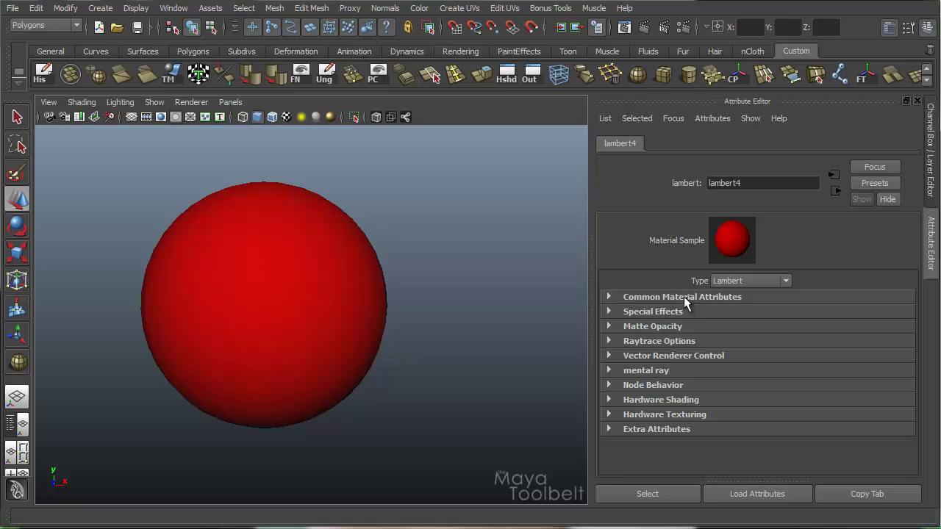
click(611, 295)
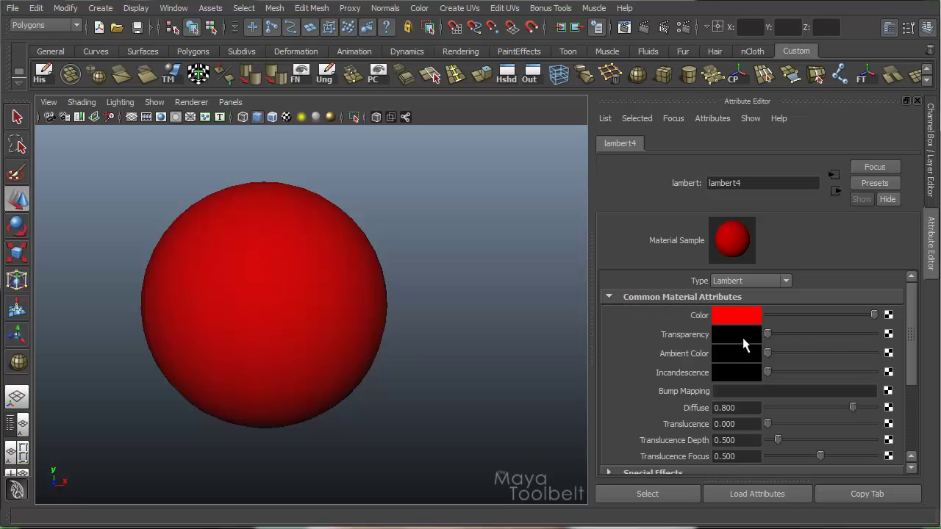
mouse_move(911, 307)
mouse_down()
mouse_move(913, 329)
mouse_move(913, 317)
mouse_up()
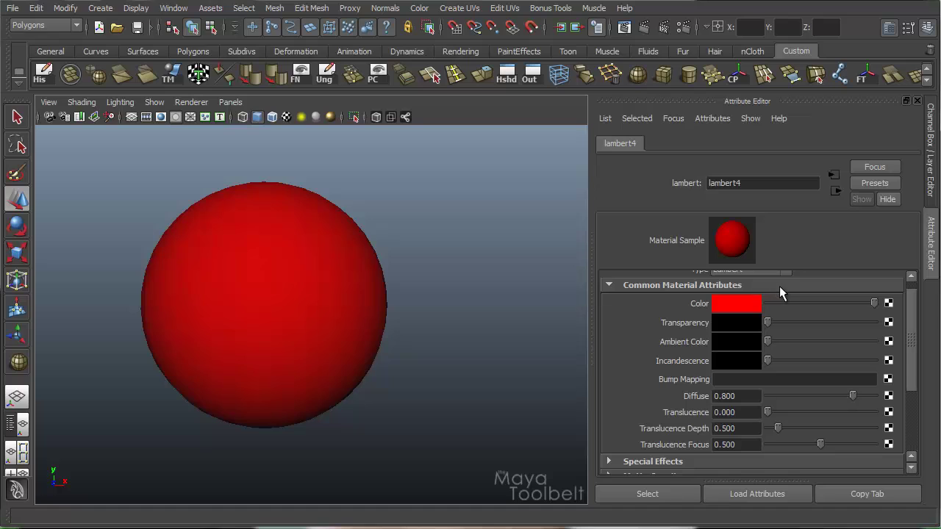
scroll(779, 286, up, 1)
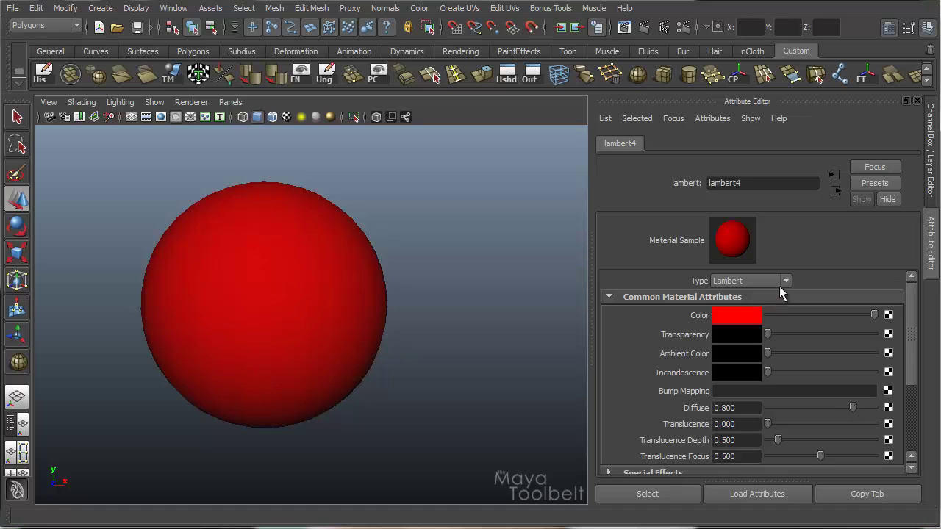
click(739, 280)
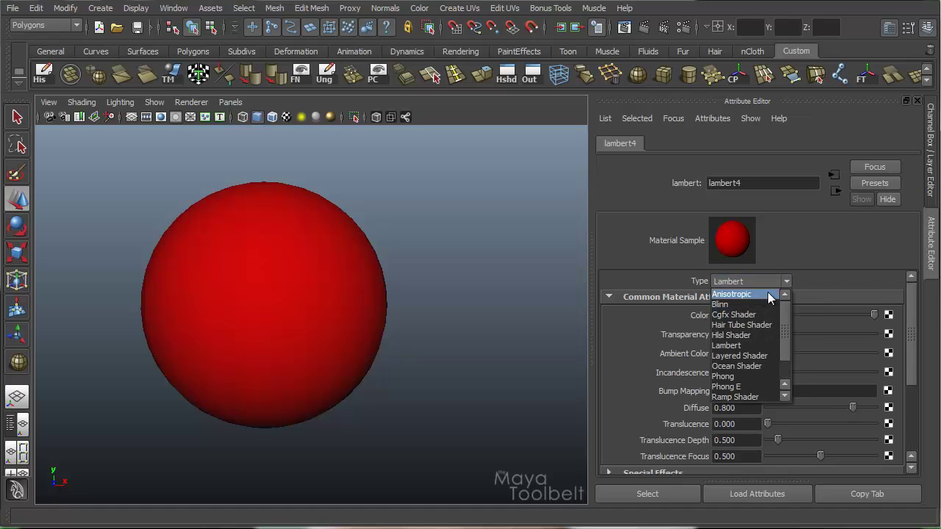
click(683, 285)
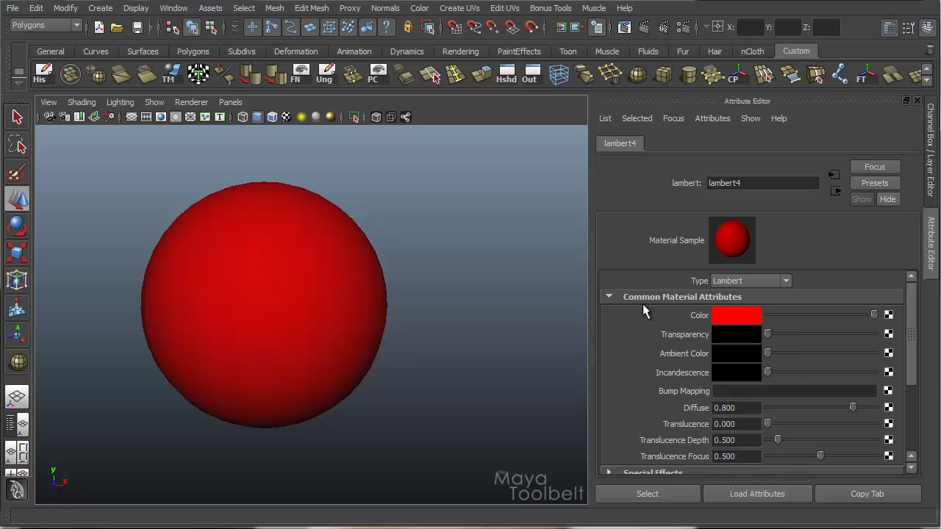
Set the lambert4 color to bright green and darken it all the way to black
click(733, 315)
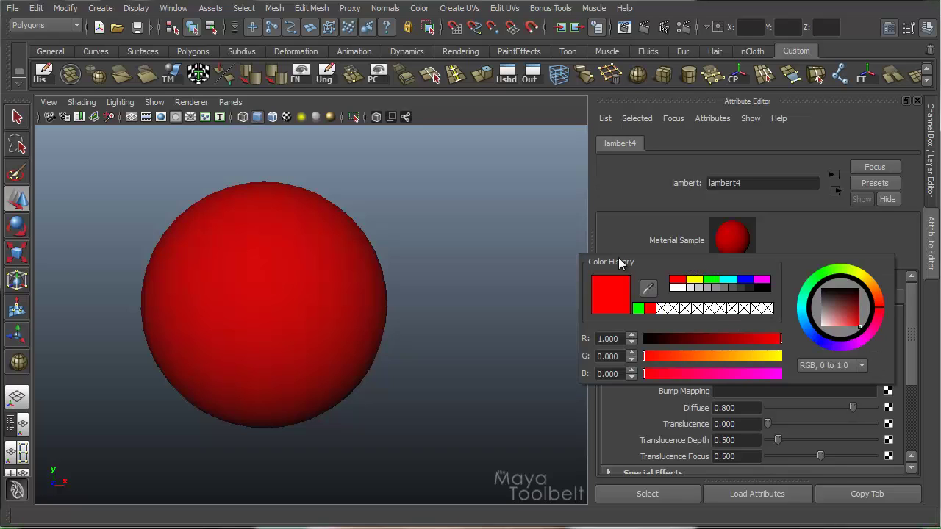
drag(871, 314, 814, 286)
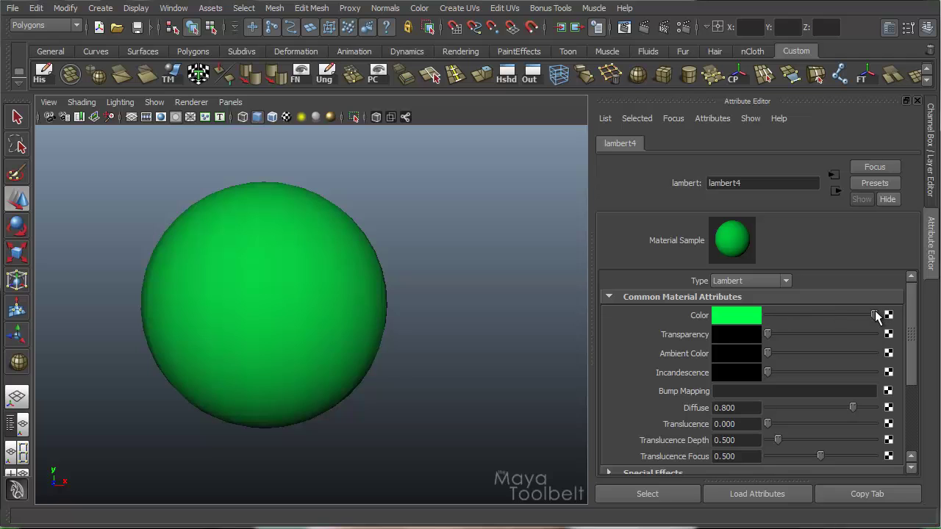
drag(874, 315, 826, 338)
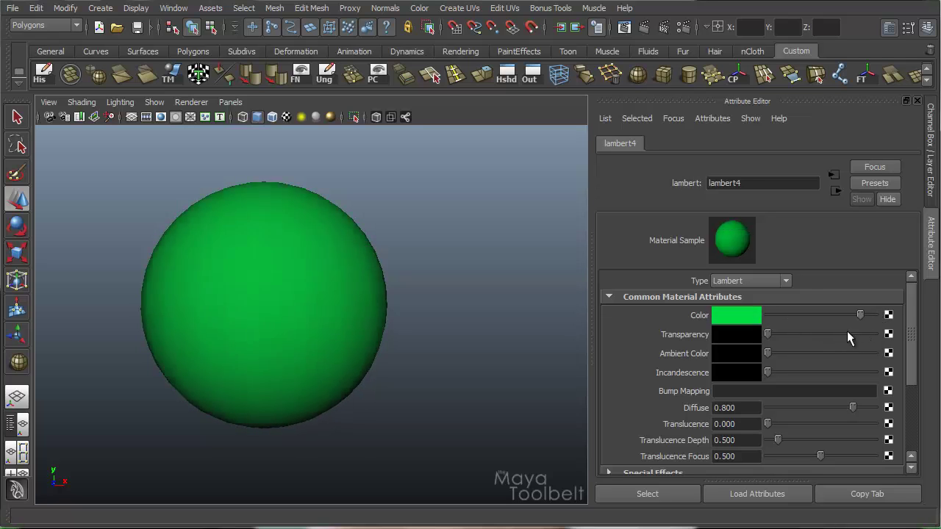
drag(846, 338, 761, 322)
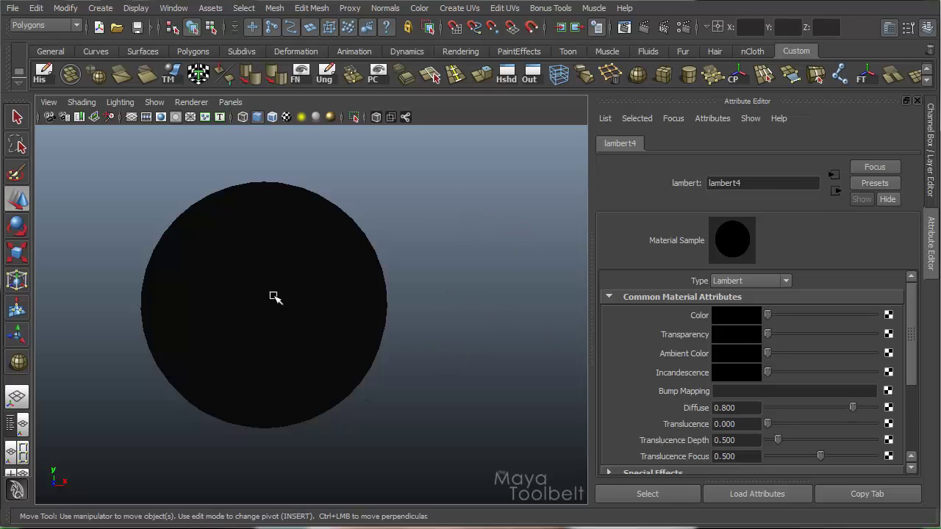
Vary the lambert4 color between white and black, ending on full white
drag(766, 316, 890, 328)
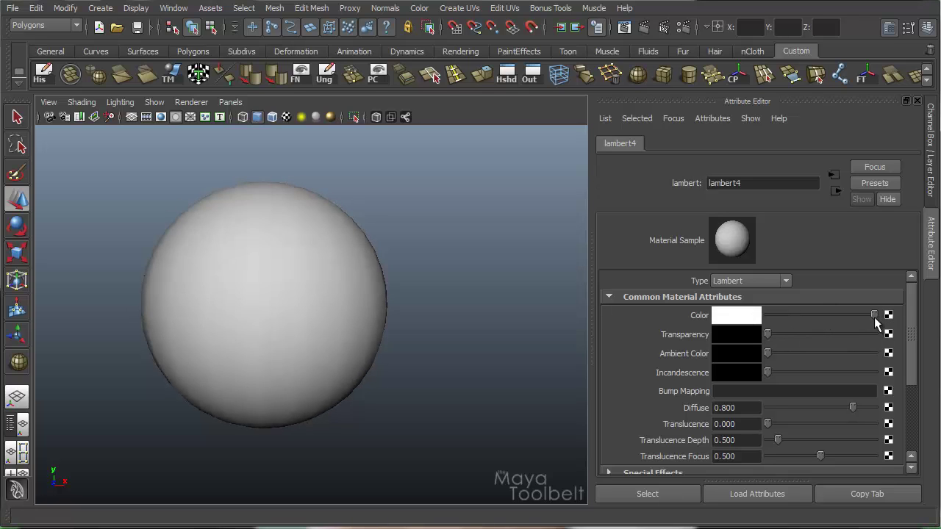
drag(874, 315, 742, 330)
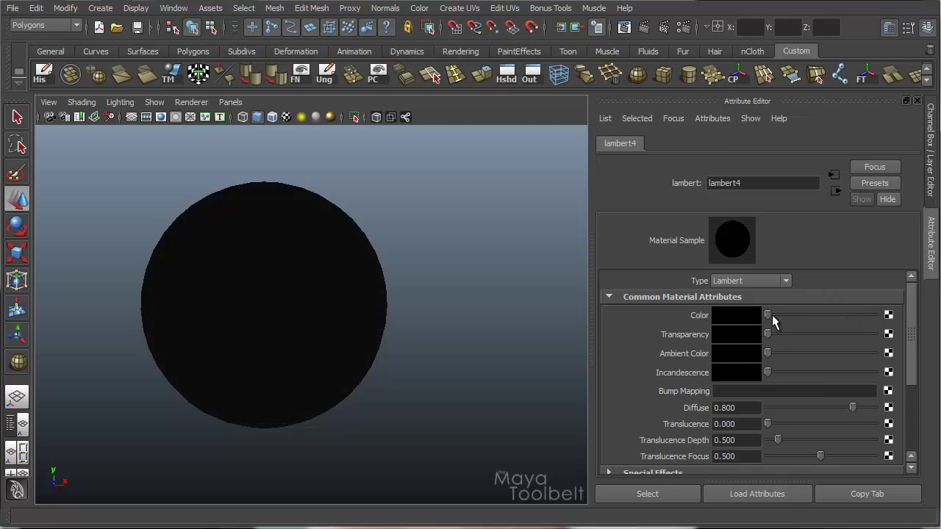
drag(767, 313, 876, 315)
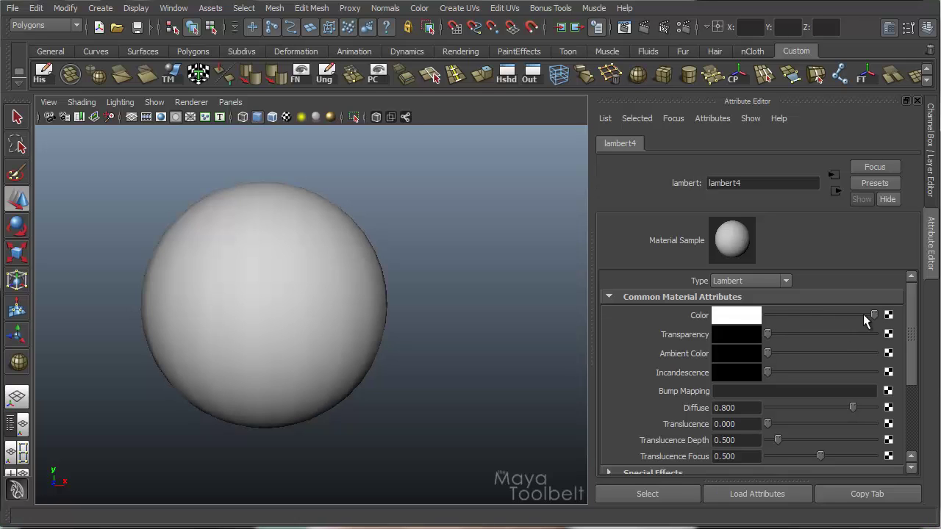
Set the color of the lambert4 material to a saturated yellow
click(733, 323)
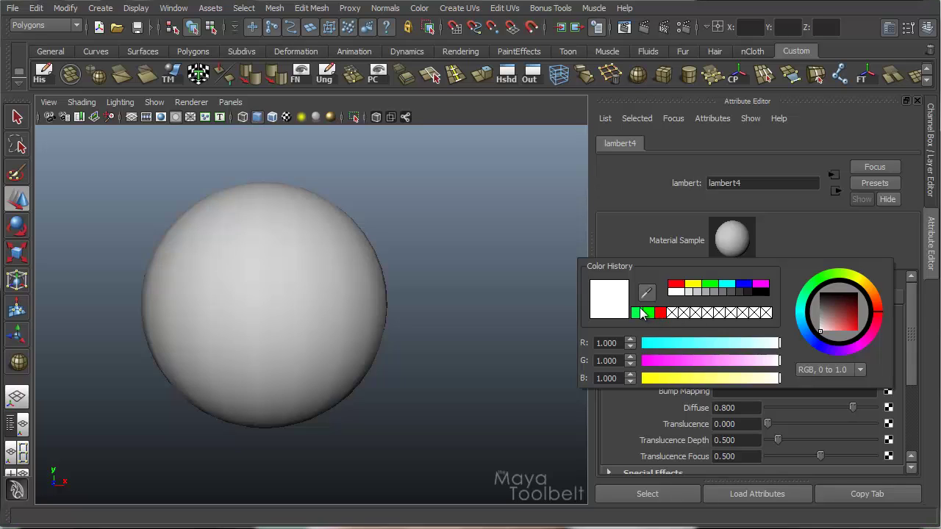
drag(828, 277, 858, 278)
click(842, 320)
drag(843, 321, 872, 340)
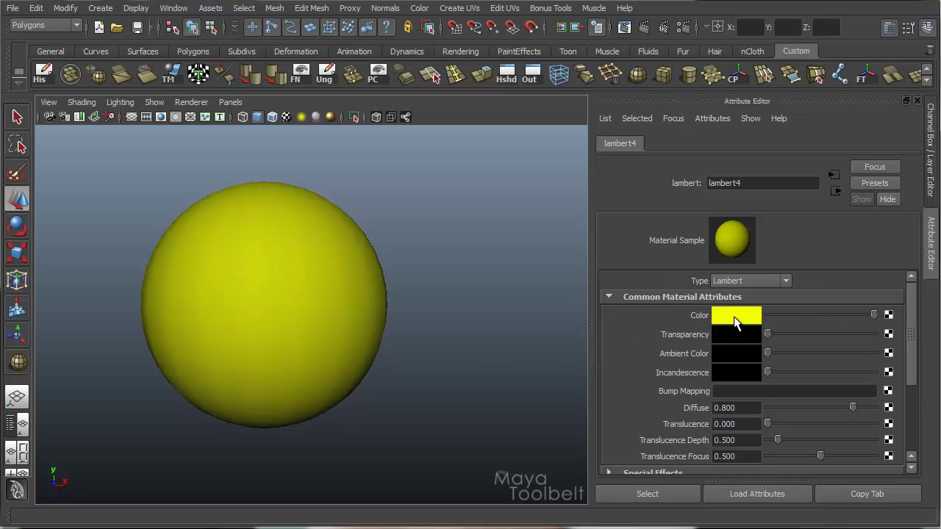
click(735, 317)
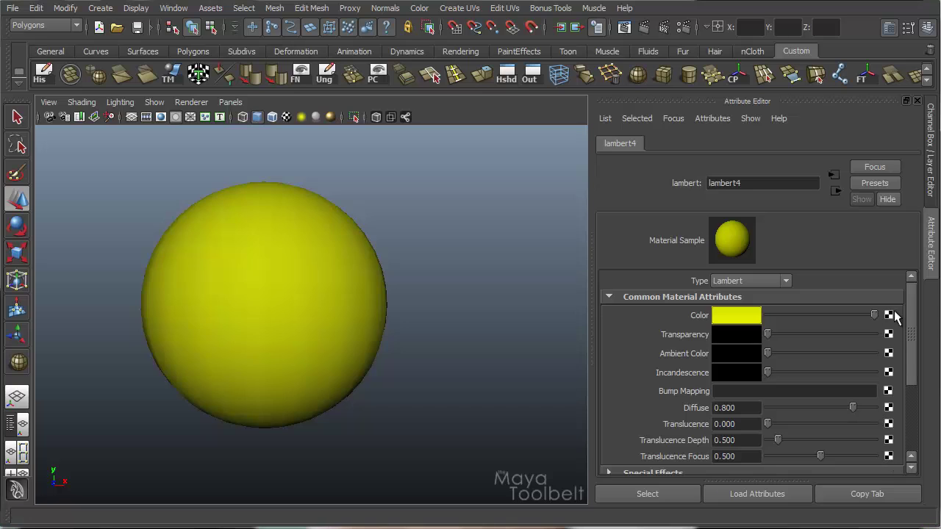
Raise the lambert4 transparency to a light gray so the sphere is mostly see-through
drag(912, 357, 912, 316)
drag(768, 334, 851, 323)
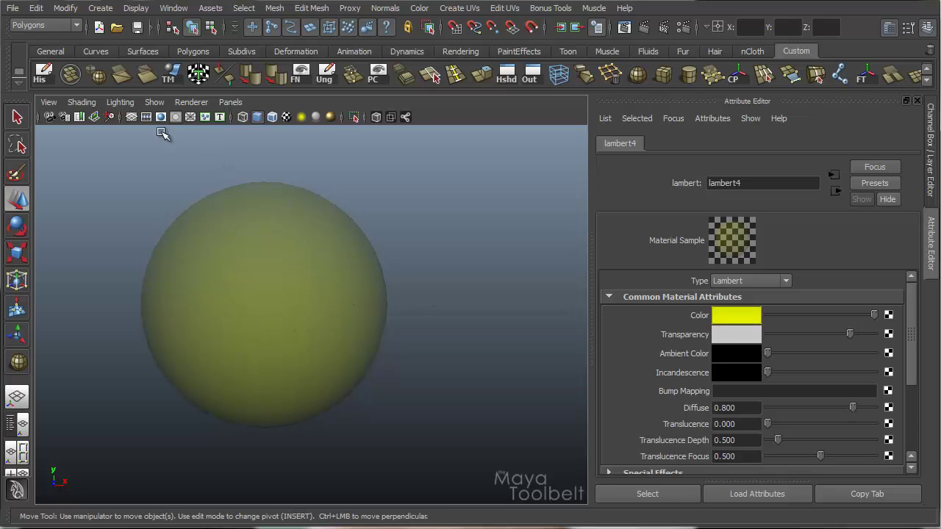
alt+drag(294, 257, 382, 273)
alt+right_drag(381, 273, 283, 210)
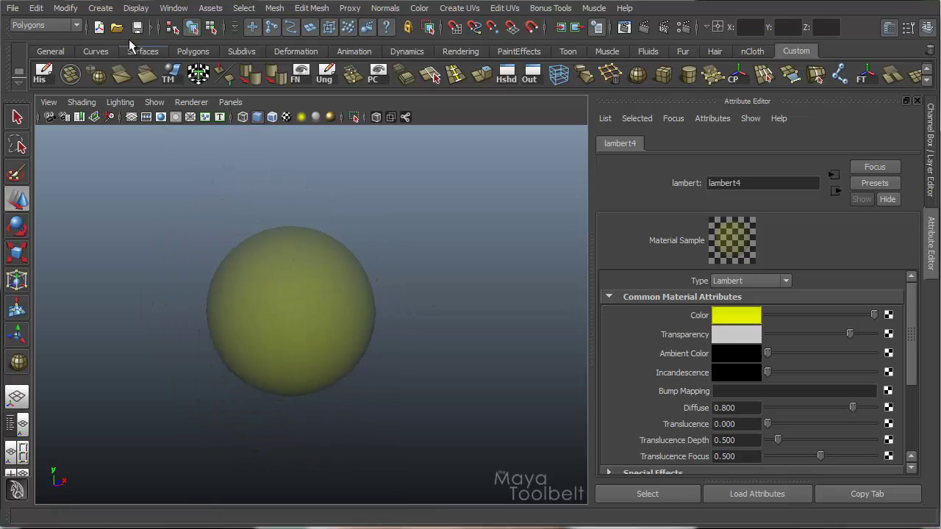
Create a small polygon cube beside the transparent sphere
click(95, 9)
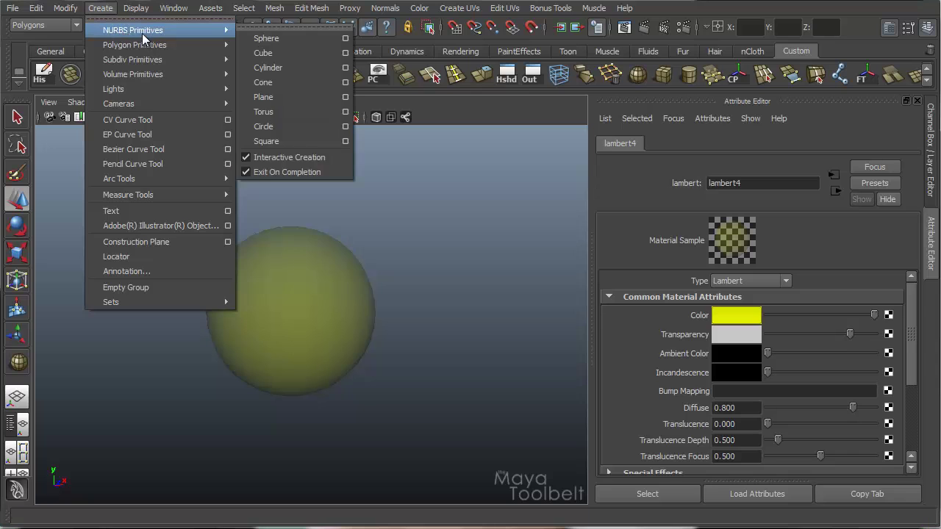
mouse_move(180, 46)
click(259, 67)
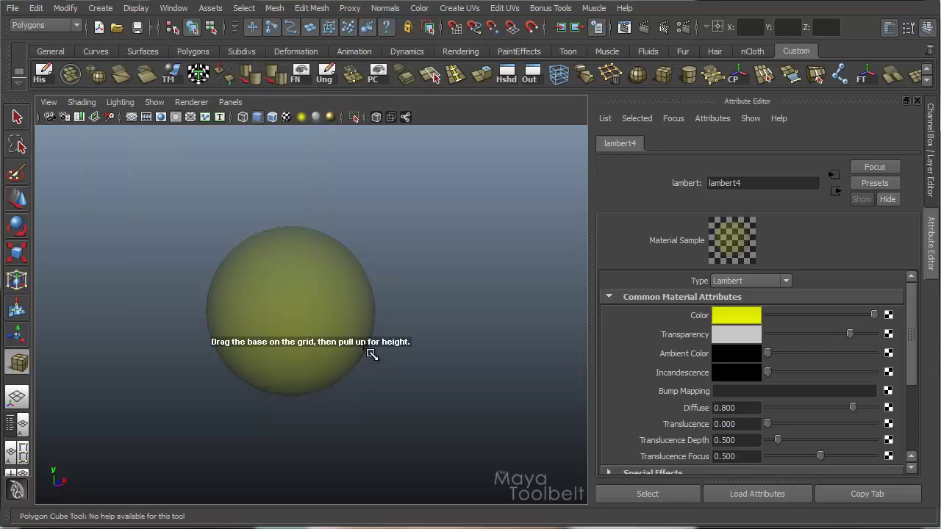
mouse_move(378, 357)
mouse_down()
mouse_move(385, 374)
mouse_move(373, 362)
mouse_up()
key(w)
drag(403, 312, 371, 404)
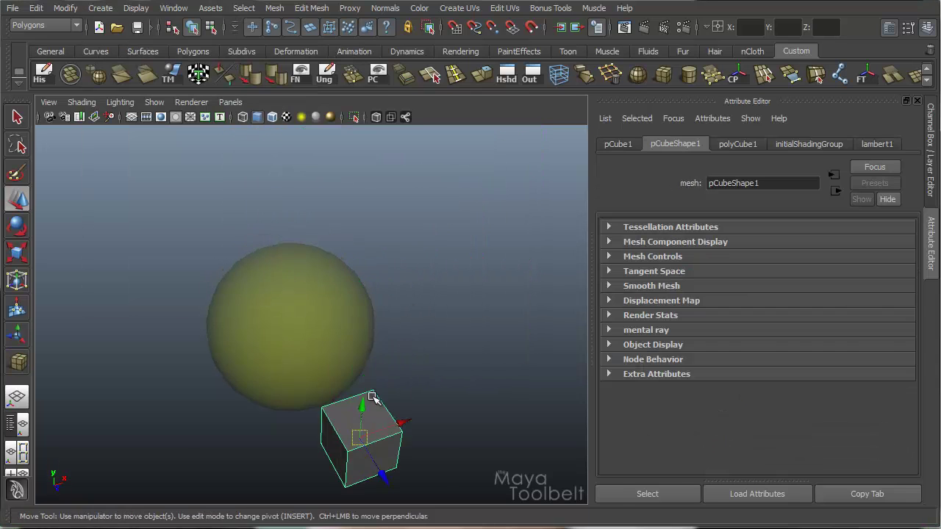
View the cube through the transparent sphere, and select the sphere to show its lambert4 attributes
alt+drag(353, 292, 303, 291)
click(286, 346)
alt+drag(285, 346, 319, 353)
alt+right_drag(319, 352, 346, 341)
alt+drag(346, 340, 306, 350)
click(304, 328)
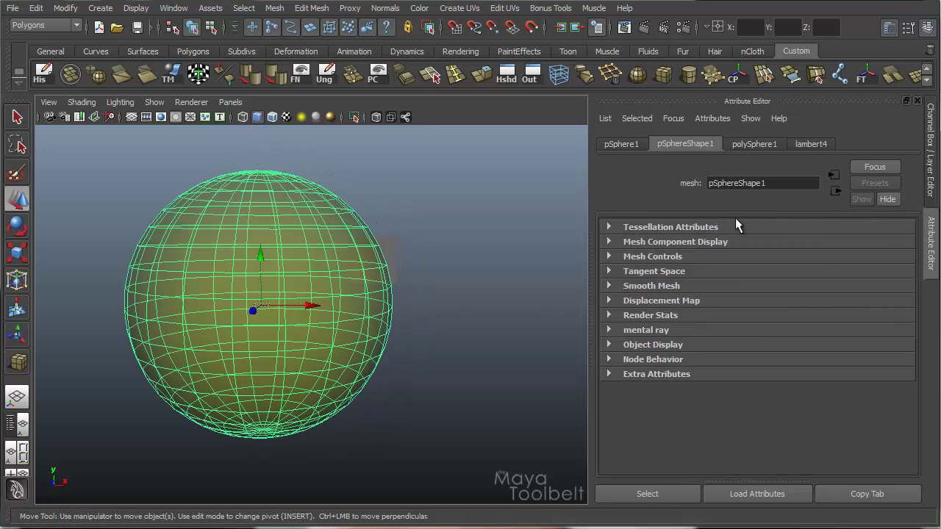
click(808, 144)
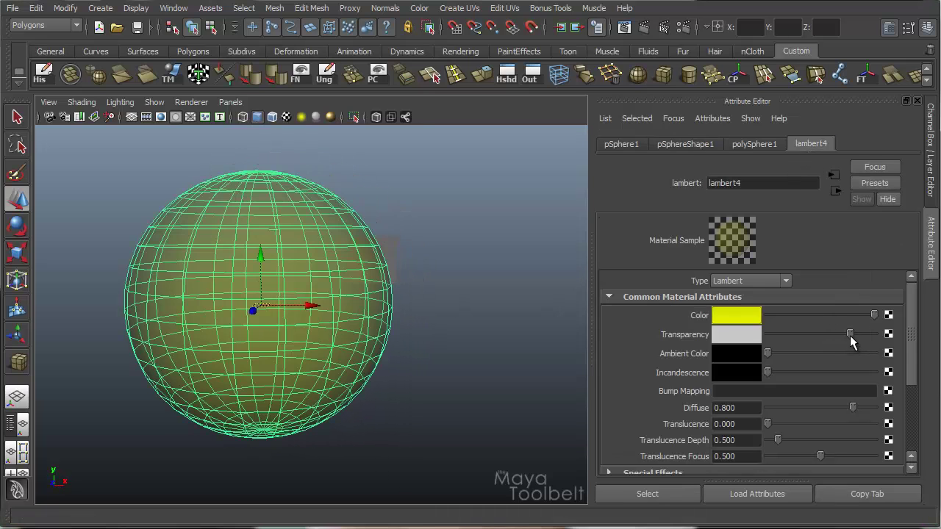
Lower the lambert4 transparency to black to make the yellow sphere fully opaque
drag(850, 335, 756, 350)
click(441, 279)
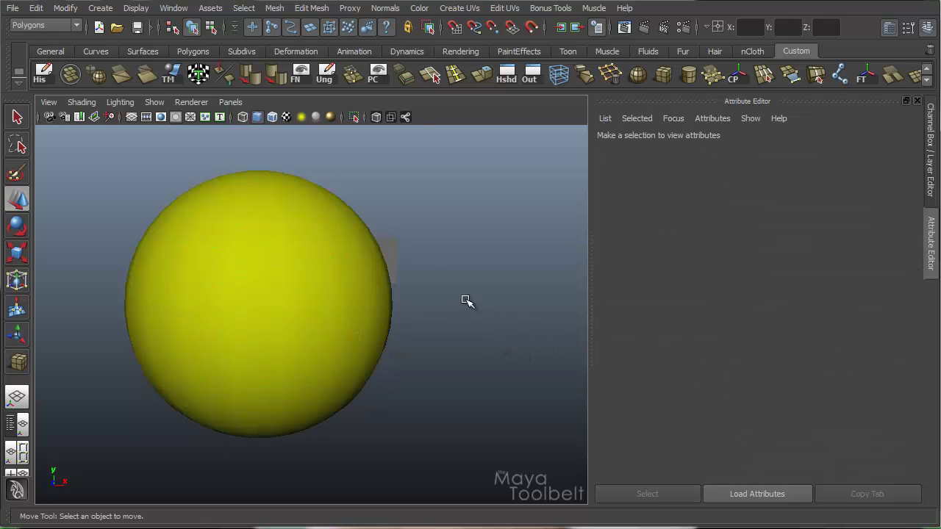
mouse_move(446, 279)
alt+mouse_down()
mouse_move(433, 279)
mouse_move(441, 289)
mouse_move(433, 292)
mouse_move(448, 295)
alt+mouse_up()
Change the viewport background to solid black
click(390, 224)
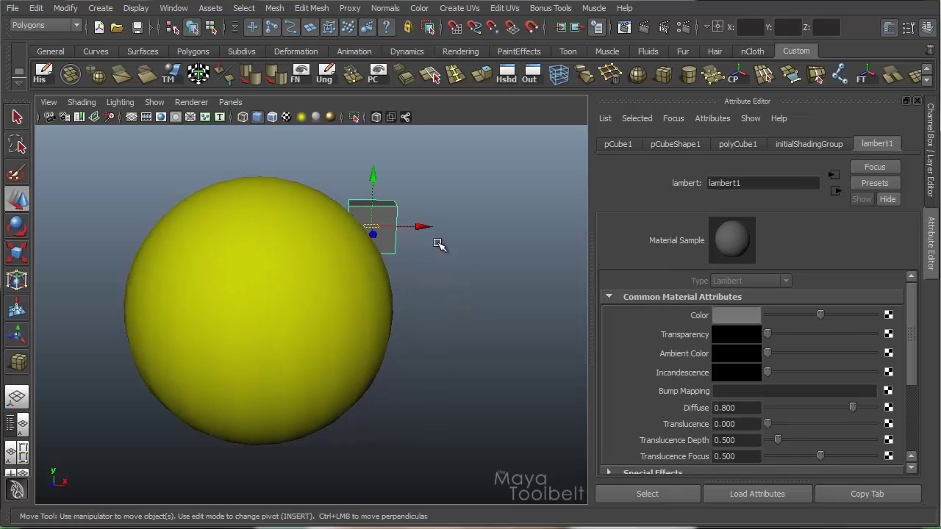
click(441, 283)
key(alt+b)
mouse_move(441, 282)
alt+mouse_down()
mouse_move(424, 286)
mouse_move(435, 288)
alt+mouse_up()
click(309, 293)
Assign the existing lambert4 material to the small cube
click(403, 283)
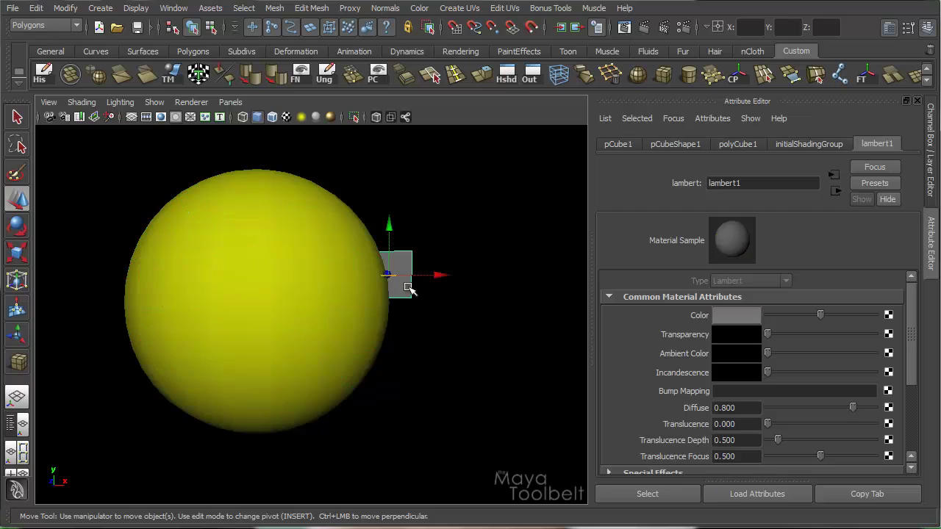
right_click(410, 260)
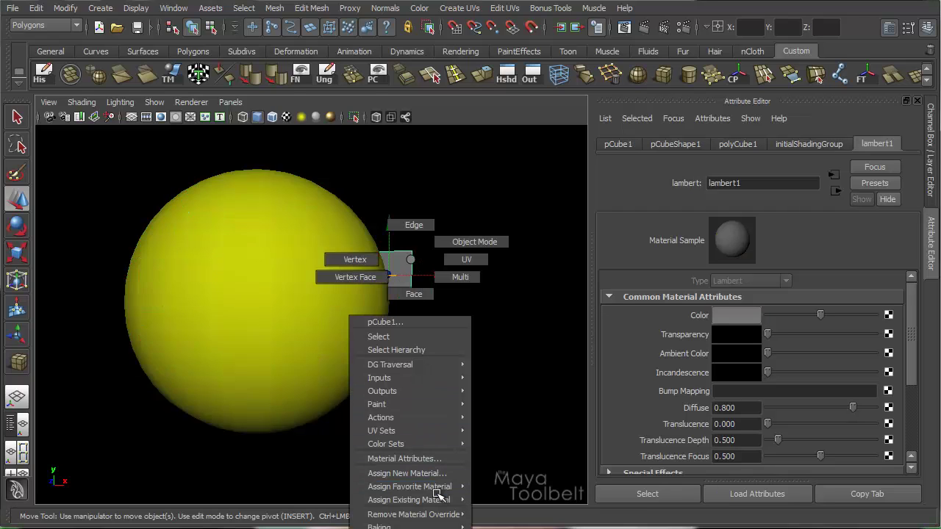
mouse_move(446, 499)
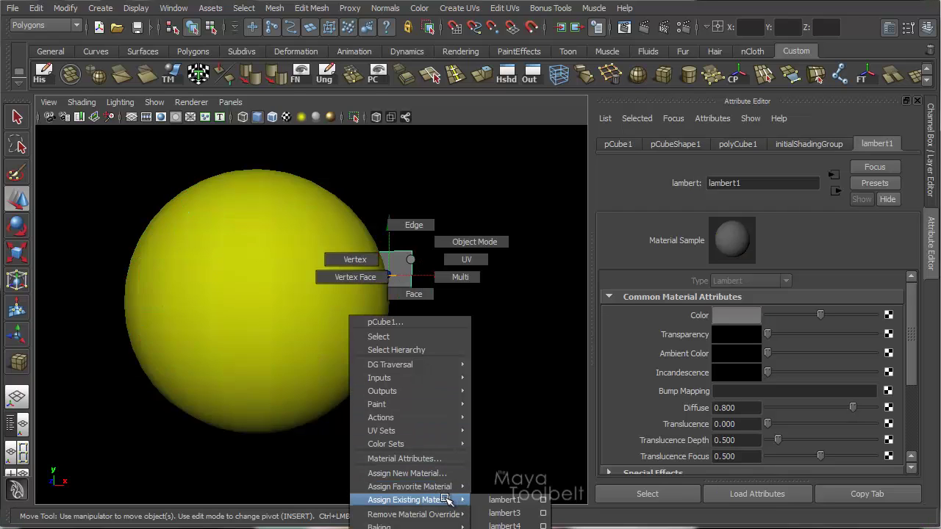
click(504, 527)
Assign the existing green lambert3 material to the small cube and view it beside the sphere
right_click(409, 259)
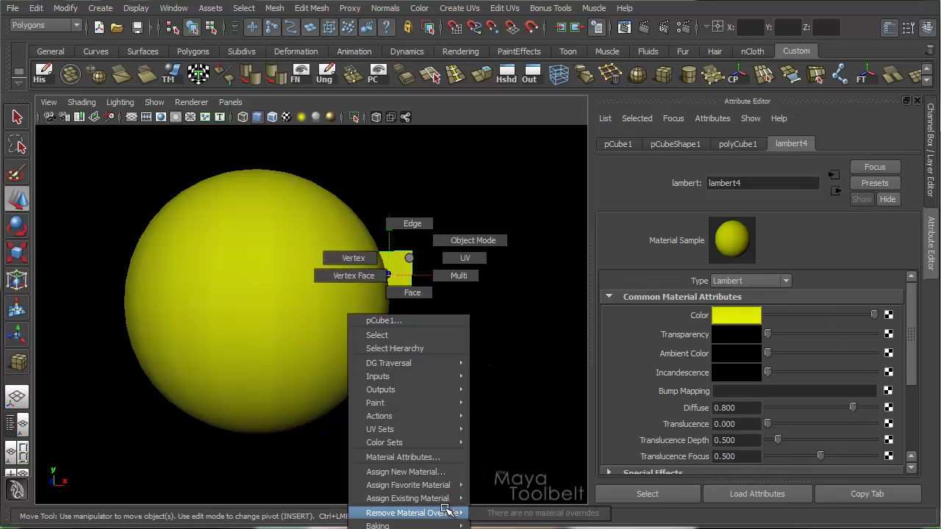
mouse_move(449, 498)
click(503, 512)
click(447, 355)
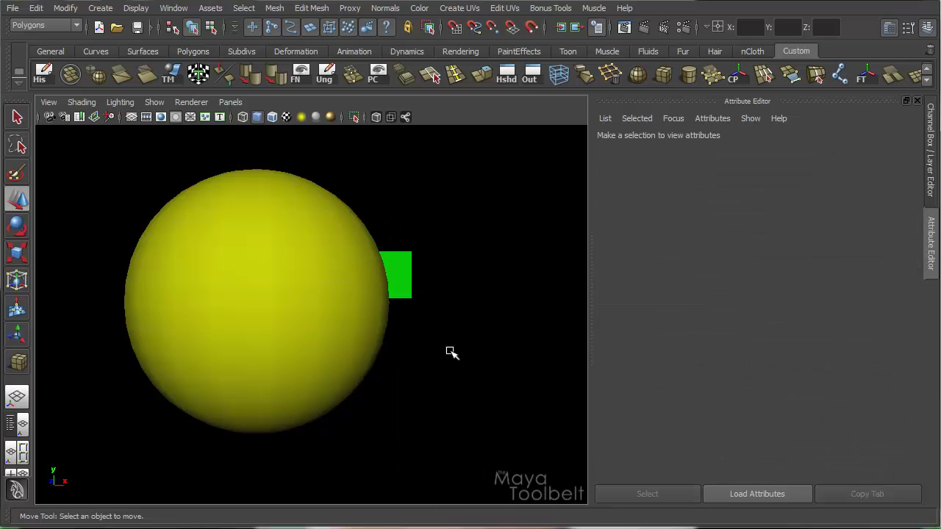
alt+drag(448, 355, 449, 385)
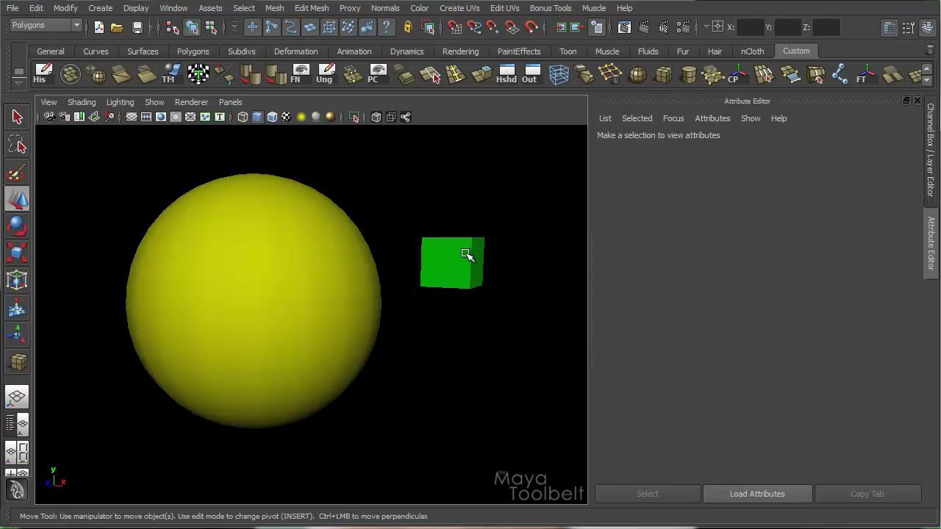
Raise the sphere's lambert4 transparency to a light gray and view the green cube through it
click(462, 260)
click(284, 274)
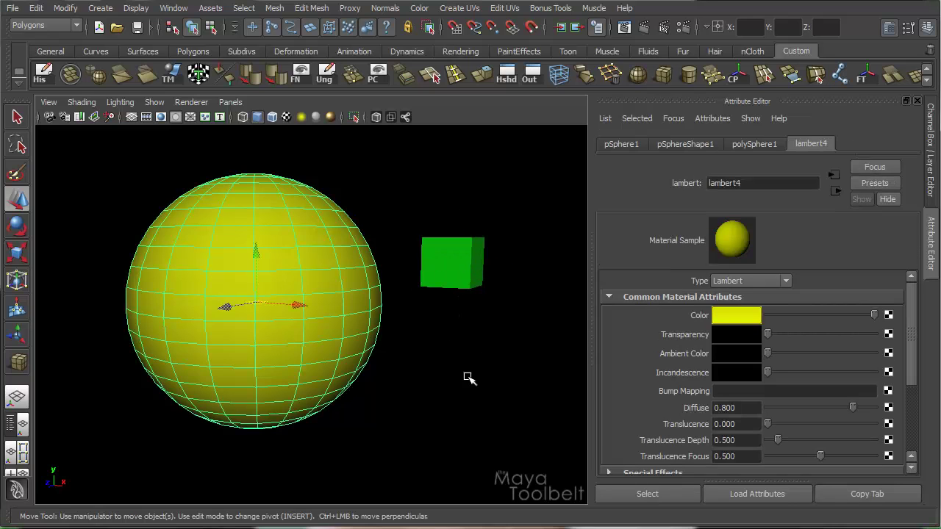
click(459, 366)
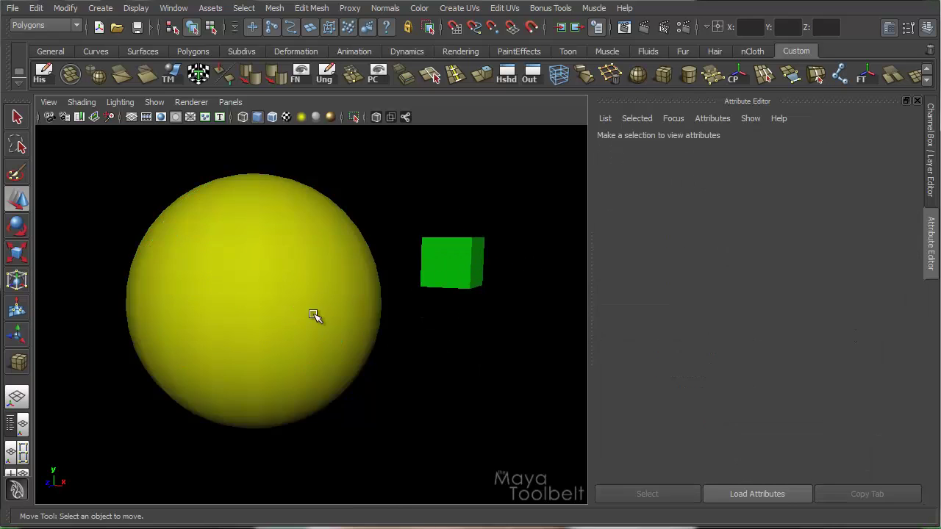
alt+drag(427, 361, 469, 351)
click(332, 285)
drag(767, 331, 846, 333)
click(433, 304)
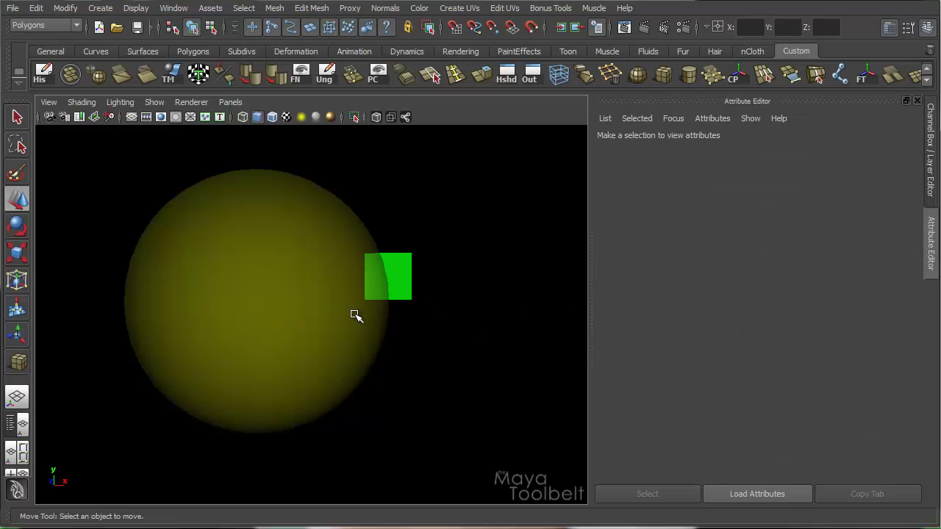
Lower the lambert4 transparency to a medium gray, and return it to black
click(356, 378)
drag(841, 333, 808, 334)
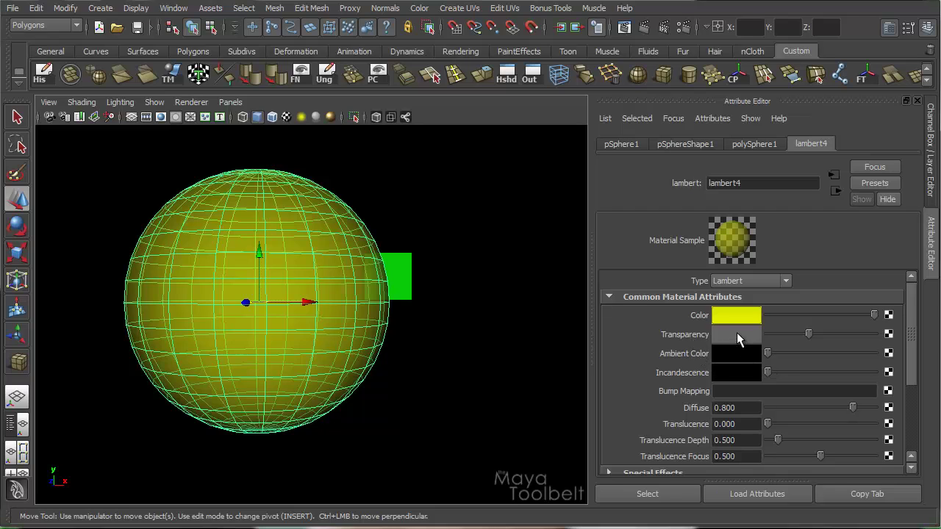
click(737, 334)
click(763, 360)
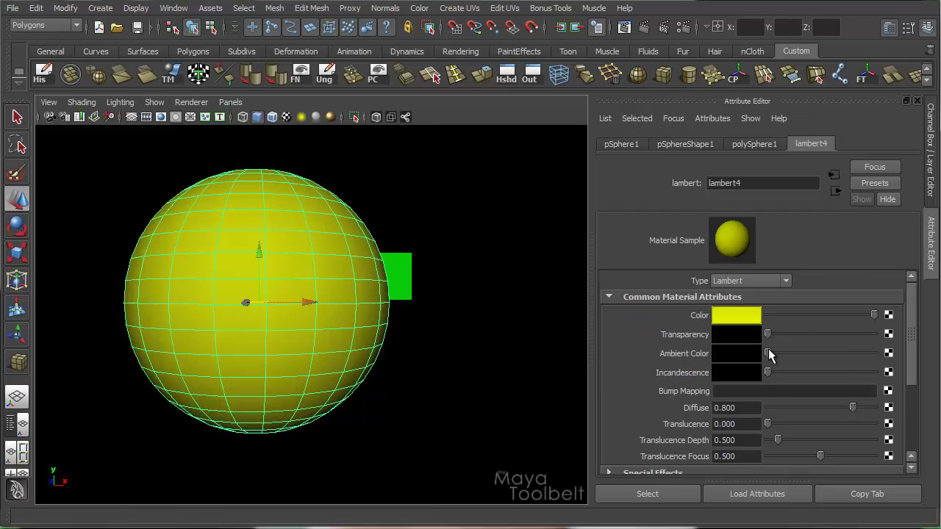
Raise the lambert4 ambient color to white and check the sphere in the viewport
drag(773, 352, 905, 374)
click(443, 206)
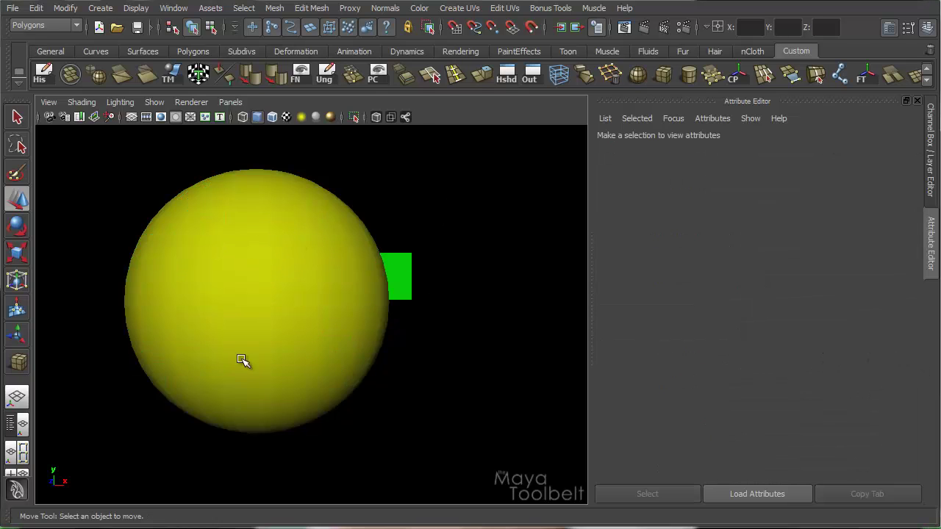
click(371, 251)
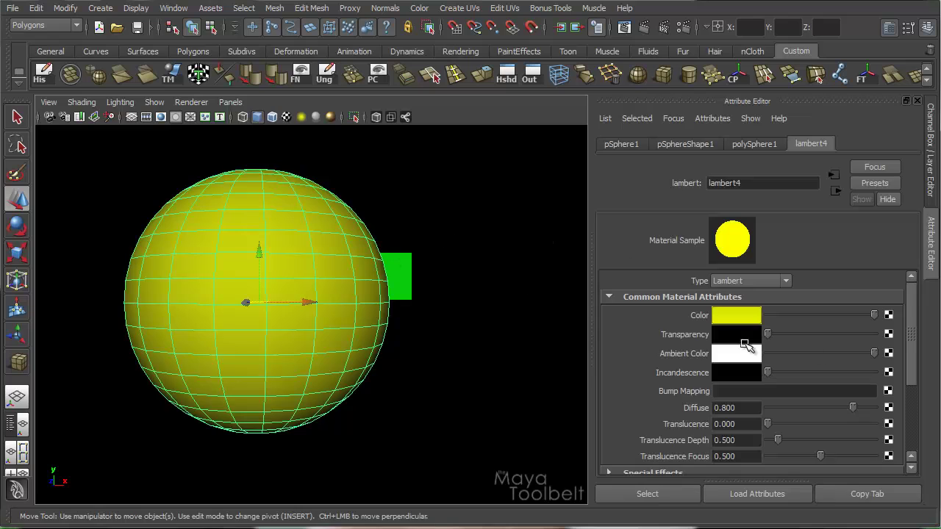
click(445, 184)
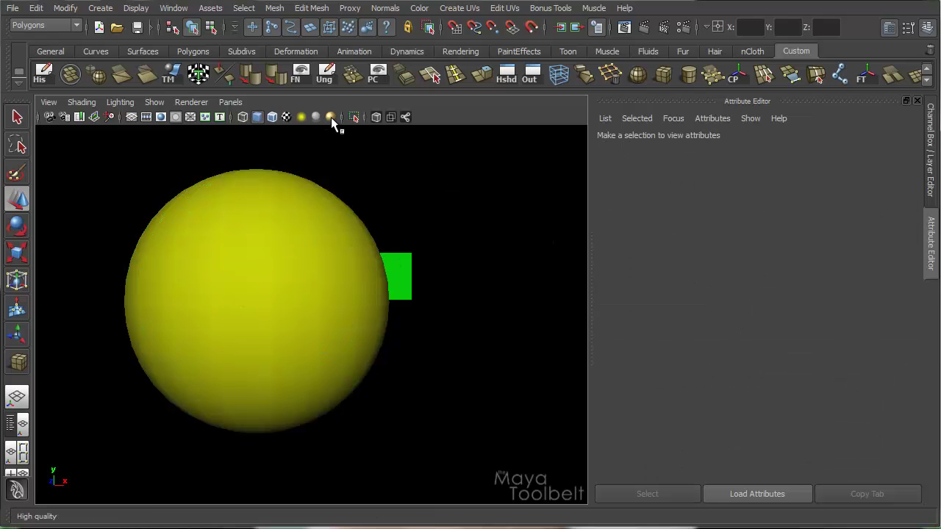
Enable high quality viewport rendering and set the lambert4 ambient color back to black
click(330, 117)
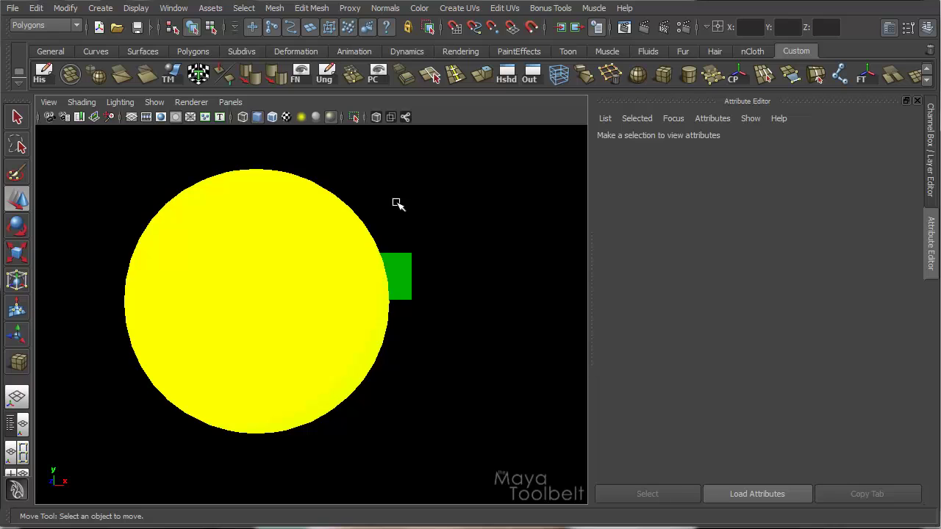
click(352, 224)
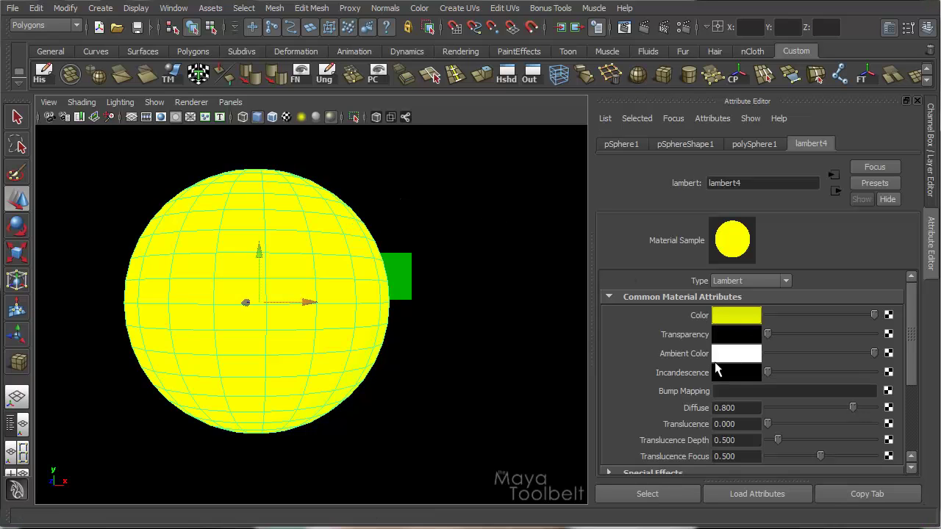
drag(874, 353, 768, 354)
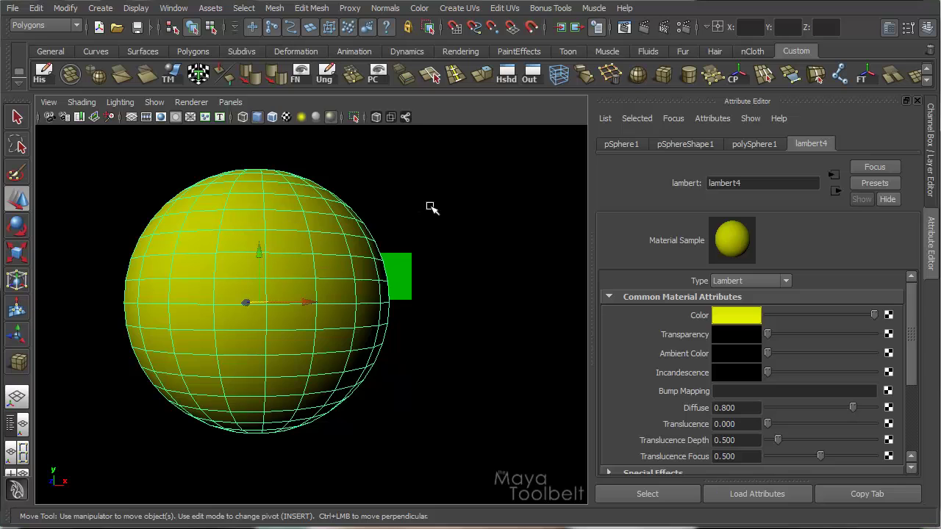
key(q)
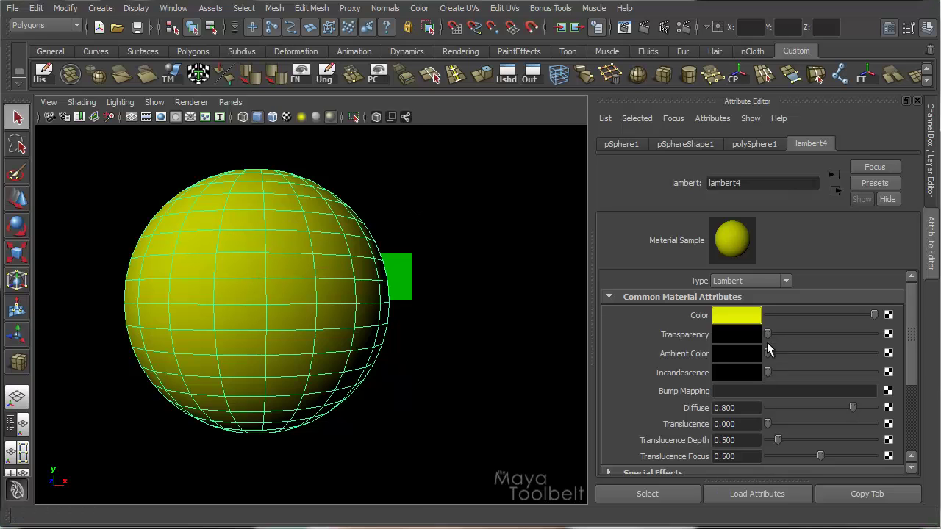
Try a medium gray ambient color and a medium gray incandescence on lambert4, returning each to black
mouse_move(767, 354)
mouse_down()
mouse_move(889, 360)
mouse_move(819, 350)
mouse_move(889, 367)
mouse_move(769, 356)
mouse_move(876, 356)
mouse_move(787, 355)
mouse_move(785, 347)
mouse_move(823, 355)
mouse_move(808, 357)
mouse_up()
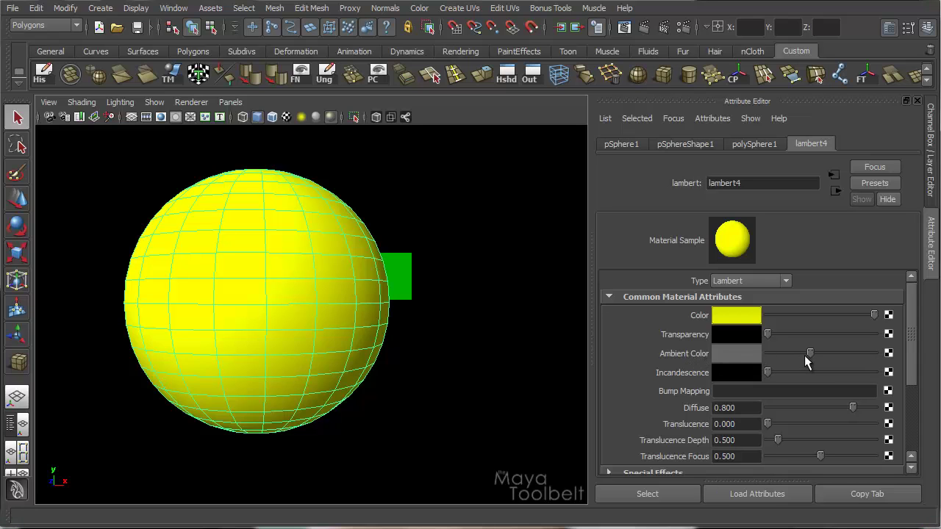
mouse_move(805, 354)
mouse_down()
mouse_move(778, 348)
mouse_move(753, 377)
mouse_move(825, 374)
mouse_move(771, 363)
mouse_up()
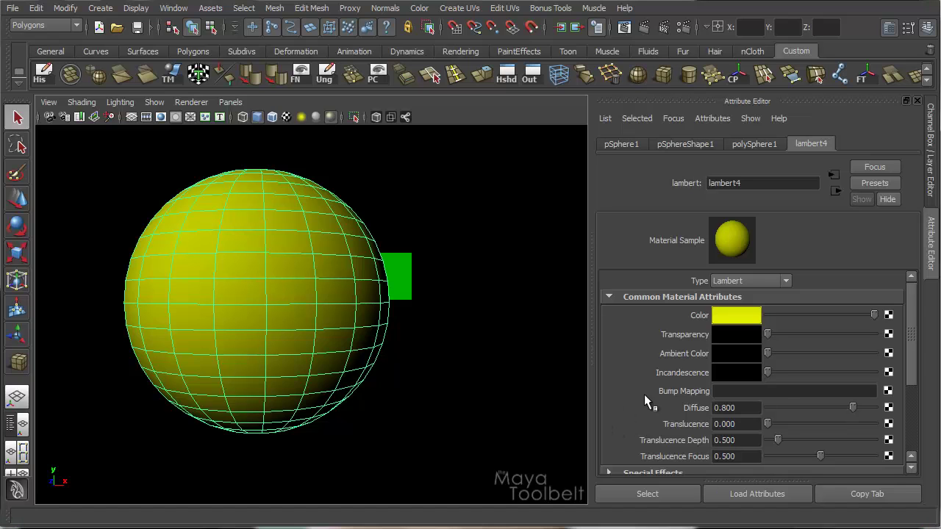
drag(768, 372, 804, 374)
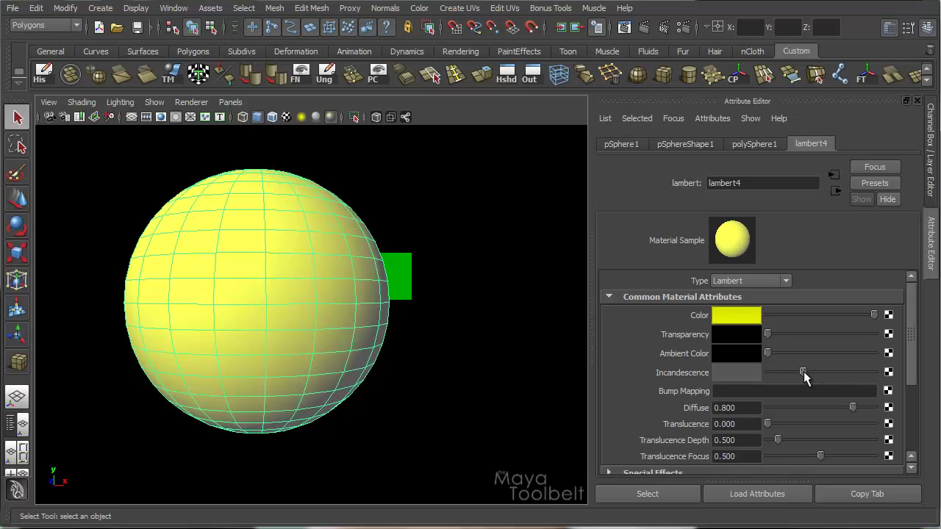
drag(803, 372, 754, 369)
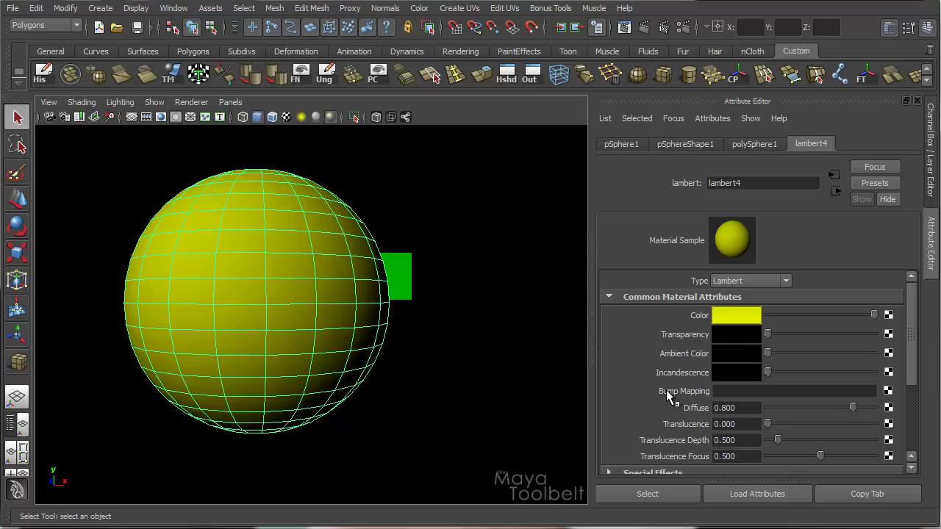
Try lambert4 diffuse values of 0.000 and 0.538, and set the diffuse to 1.000
click(770, 391)
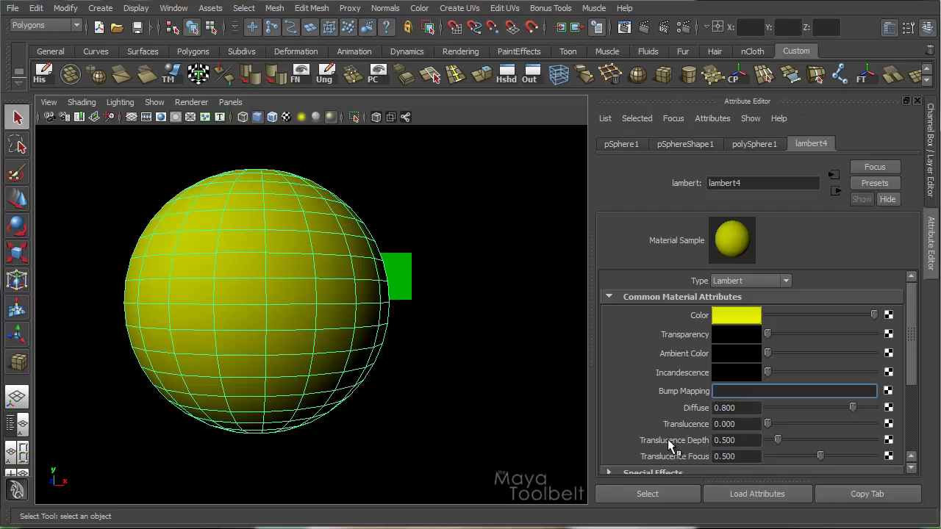
drag(849, 408, 751, 405)
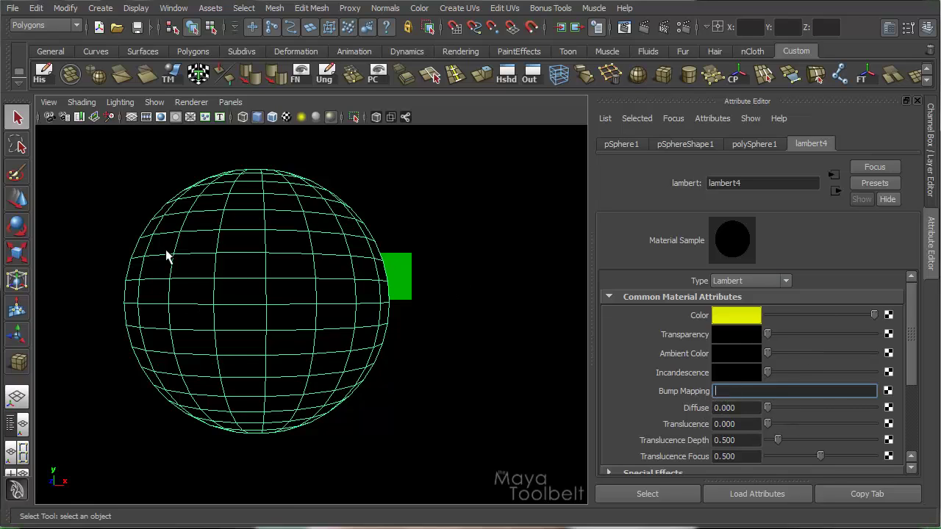
drag(768, 408, 879, 408)
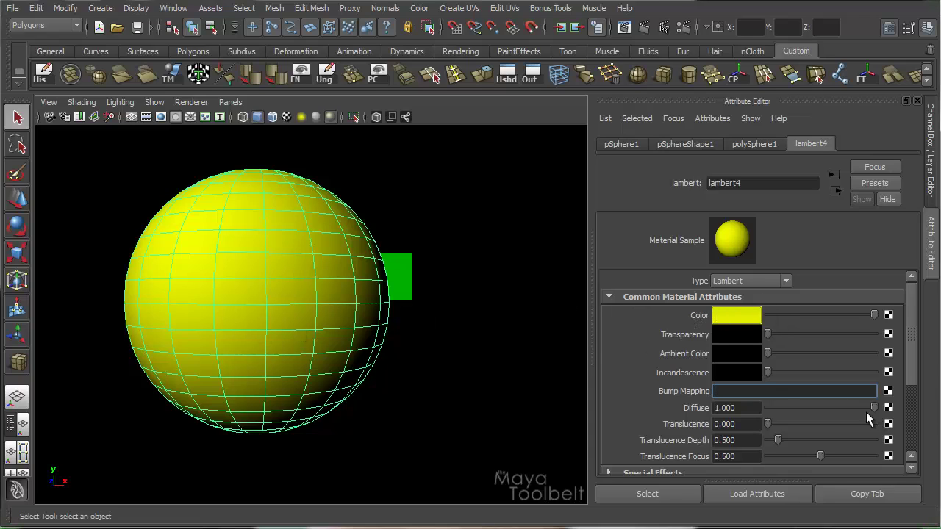
drag(874, 408, 824, 413)
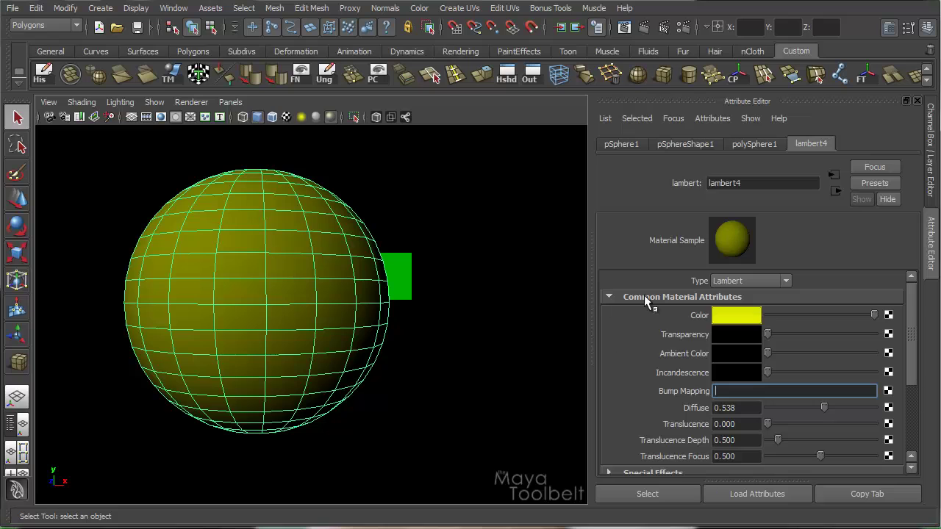
drag(823, 405, 898, 417)
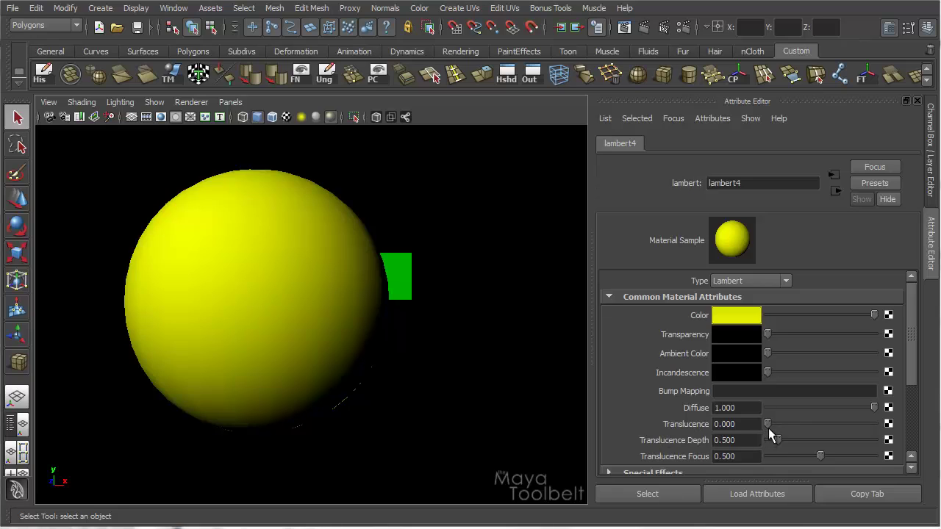
Try the lambert4 translucence at 1.000, and set it to 0.372
drag(768, 428, 779, 429)
drag(780, 430, 776, 429)
drag(769, 423, 873, 426)
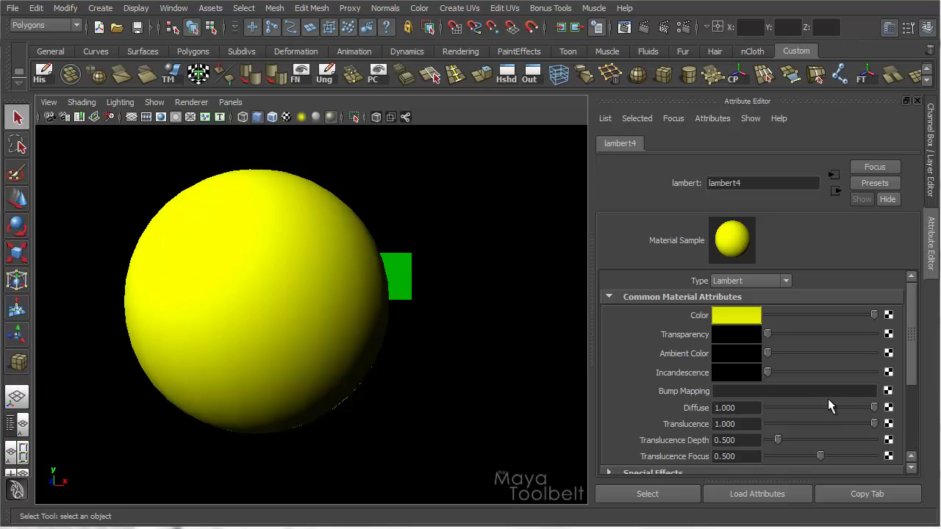
drag(873, 423, 808, 423)
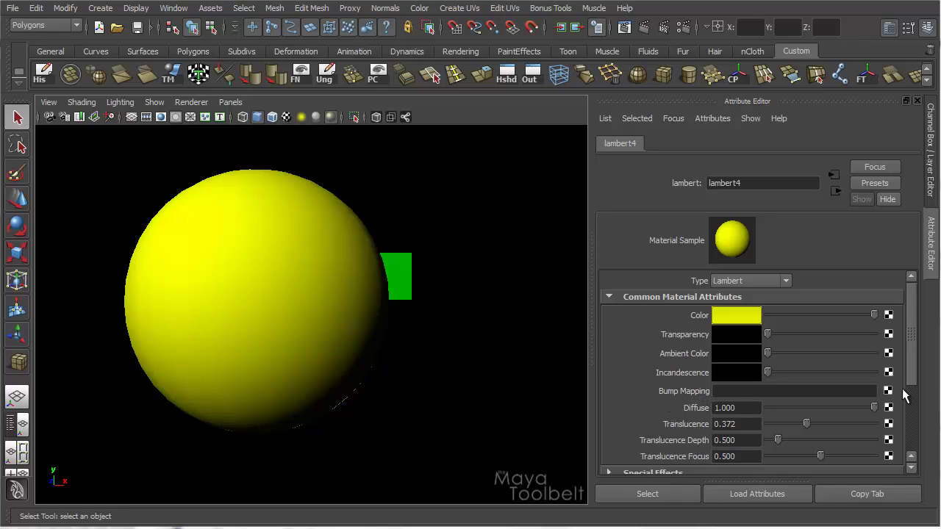
Connect a Checker texture to the bump mapping of the lambert4 material
click(749, 392)
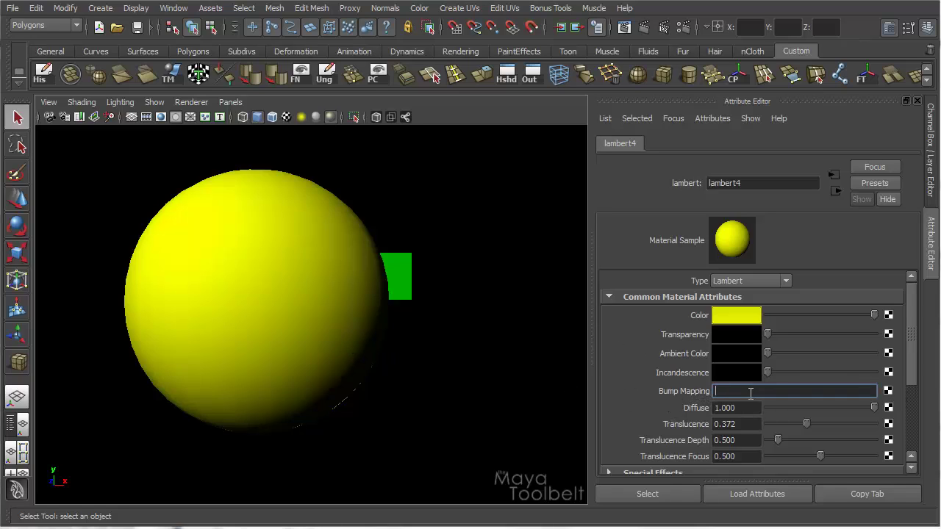
click(889, 391)
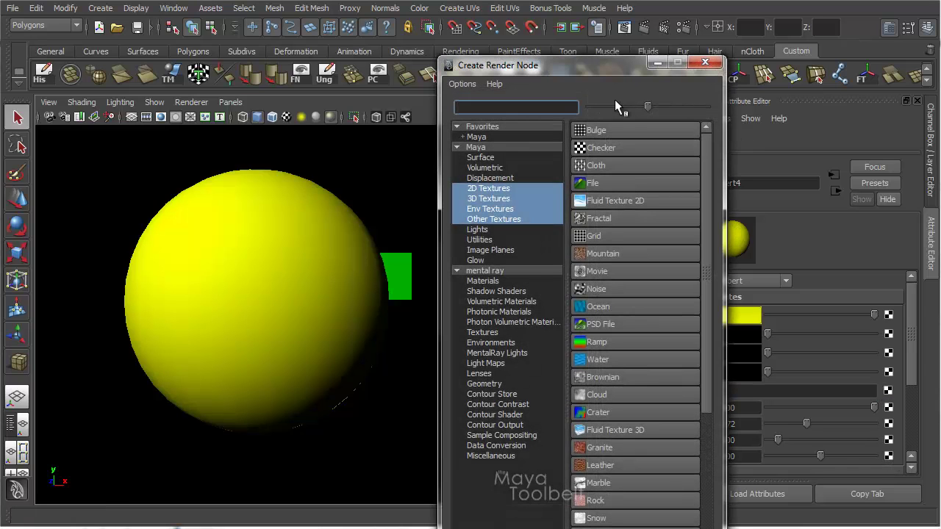
drag(567, 65, 210, 18)
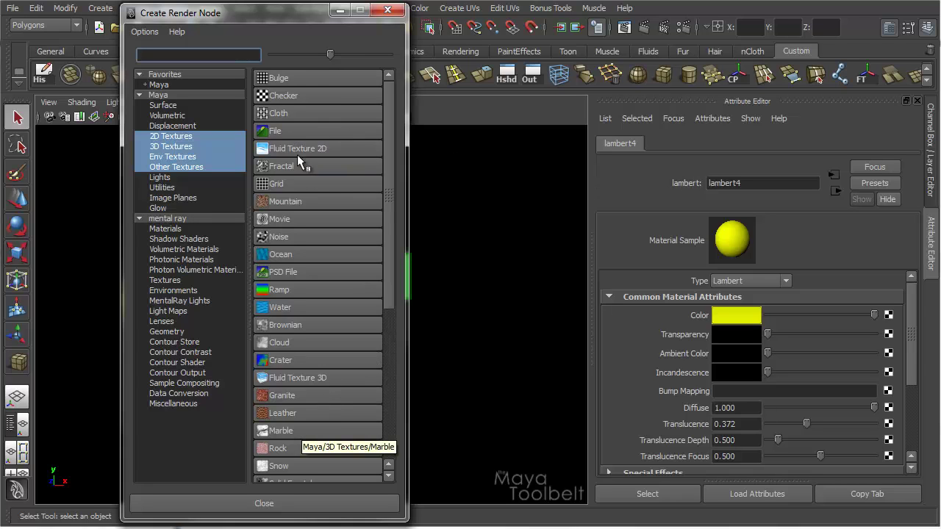
click(289, 95)
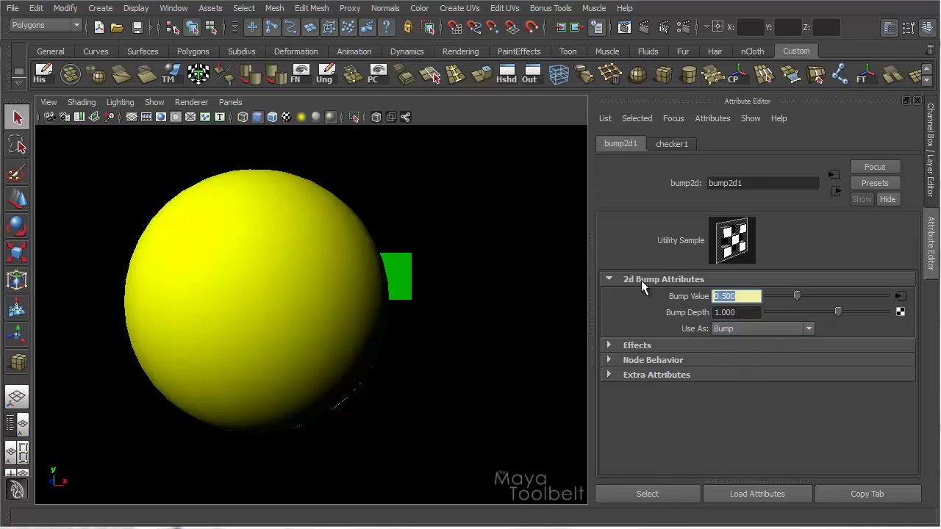
Toggle high quality viewport rendering off and on, and select the sphere to check its bumped lambert4 material
click(520, 252)
click(329, 117)
click(330, 116)
alt+drag(419, 282, 371, 290)
click(372, 291)
alt+drag(446, 317, 465, 296)
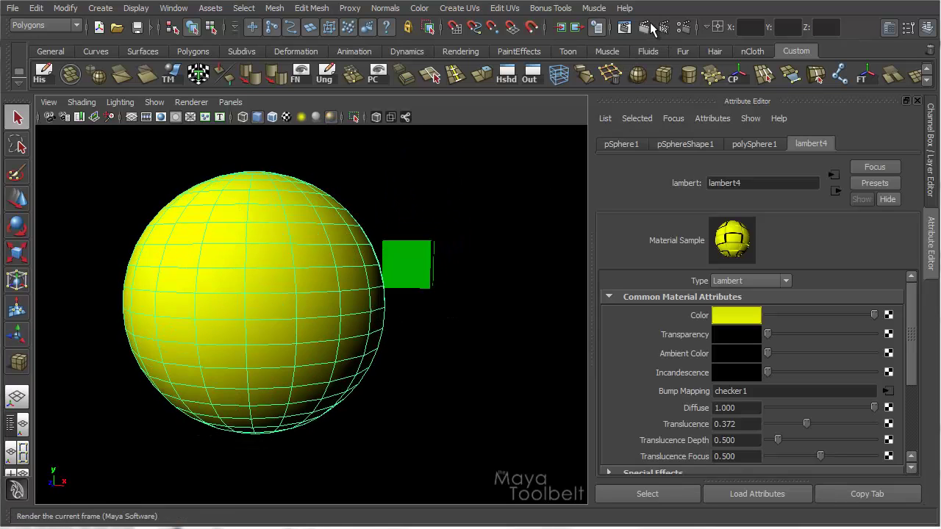
Render the current frame with Maya Software to examine the checker bump, close the render, and deselect the sphere
click(646, 21)
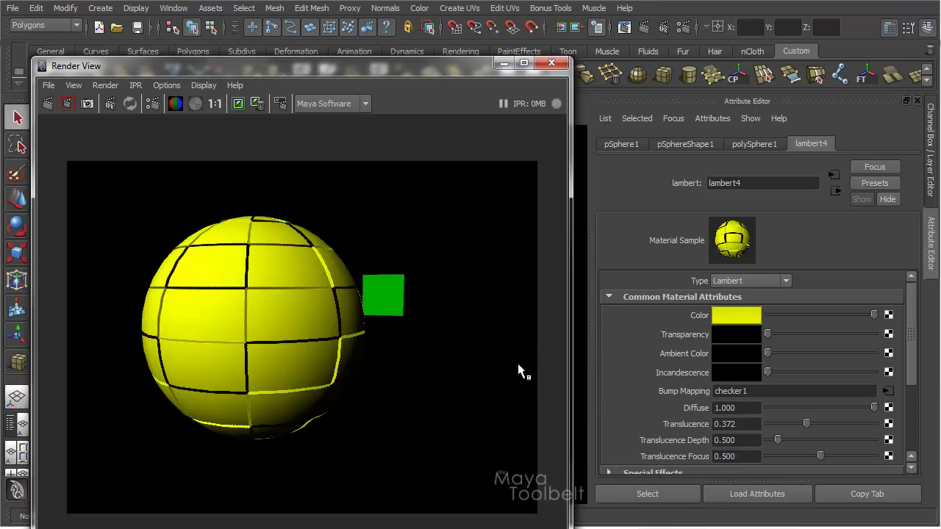
click(551, 64)
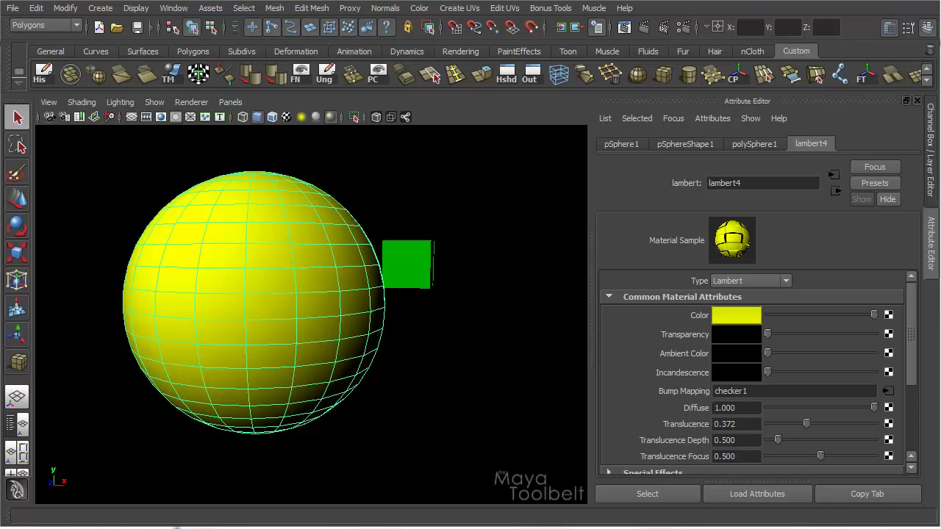
click(520, 328)
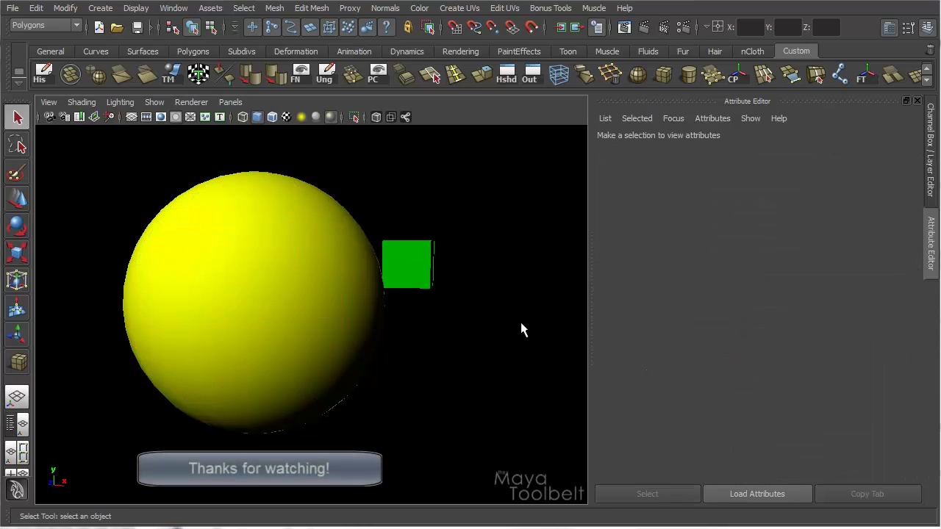